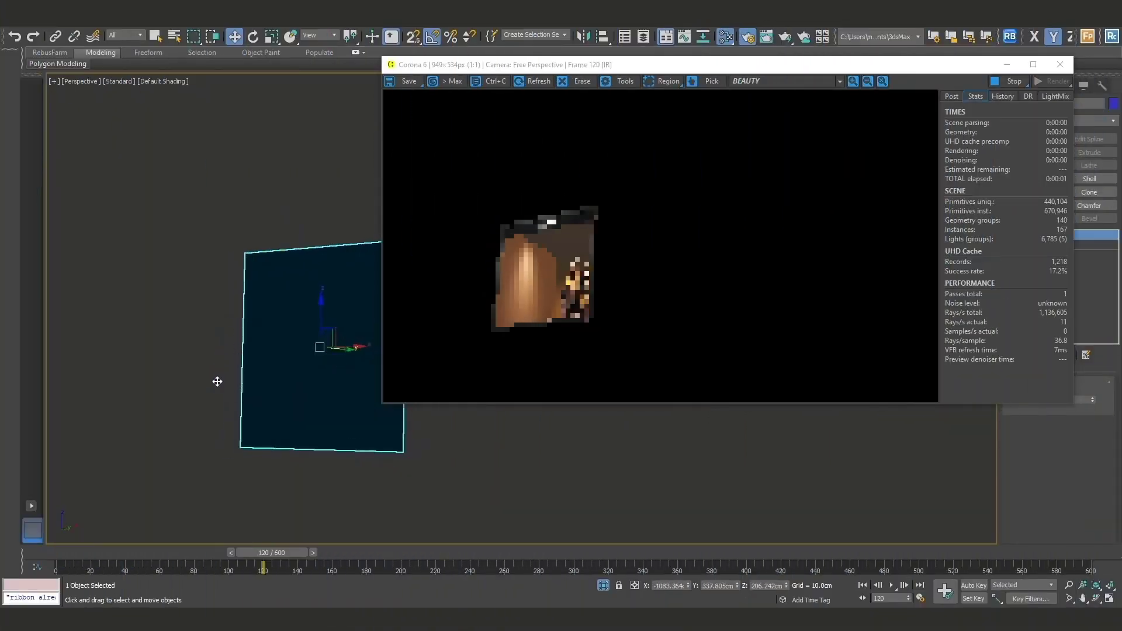
In the OSL Map Parameters, enter roomDepth 1 and edit midgroundDepth, then view the window plane side-on.
scroll(218, 382, up, 5)
middle_drag(258, 411, 279, 425)
scroll(280, 425, down, 2)
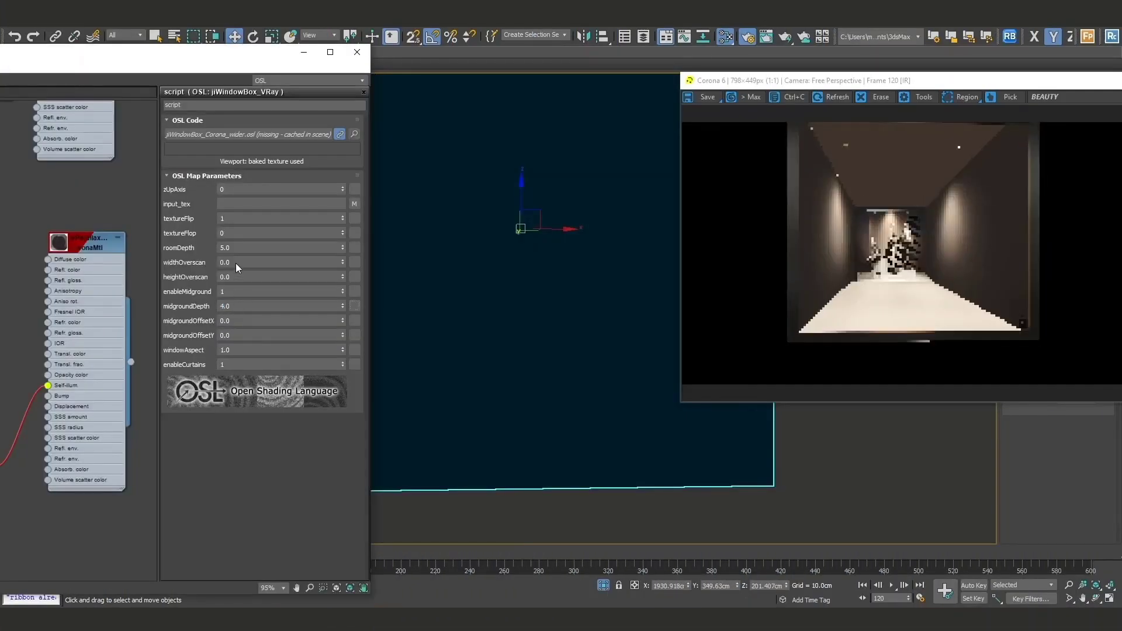
double_click(225, 247)
text(1)
key(Return)
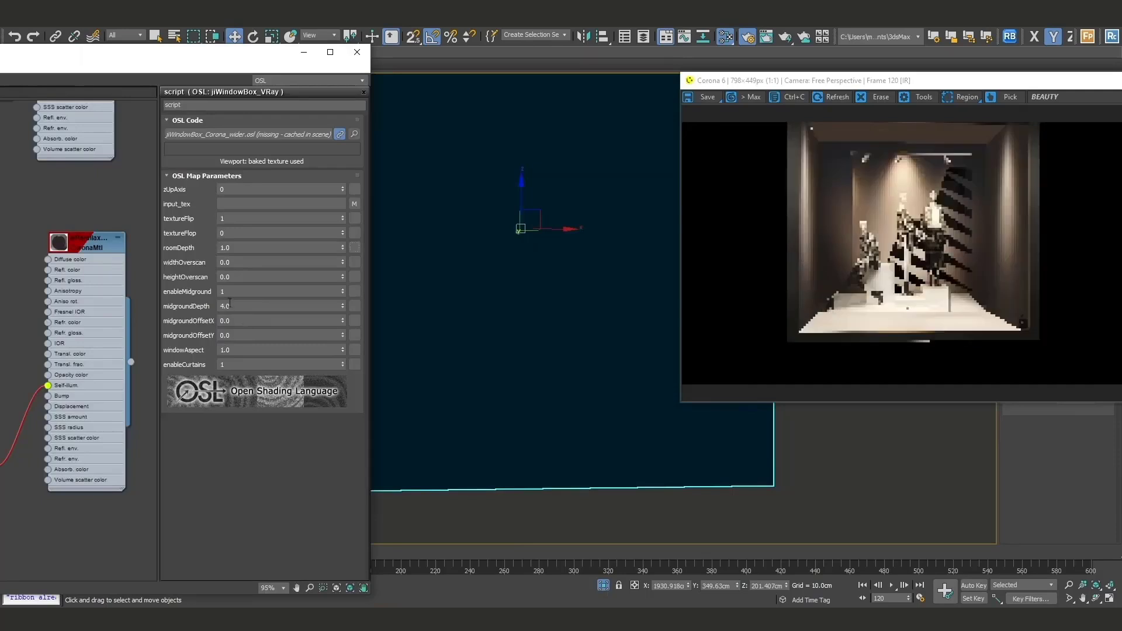
double_click(225, 306)
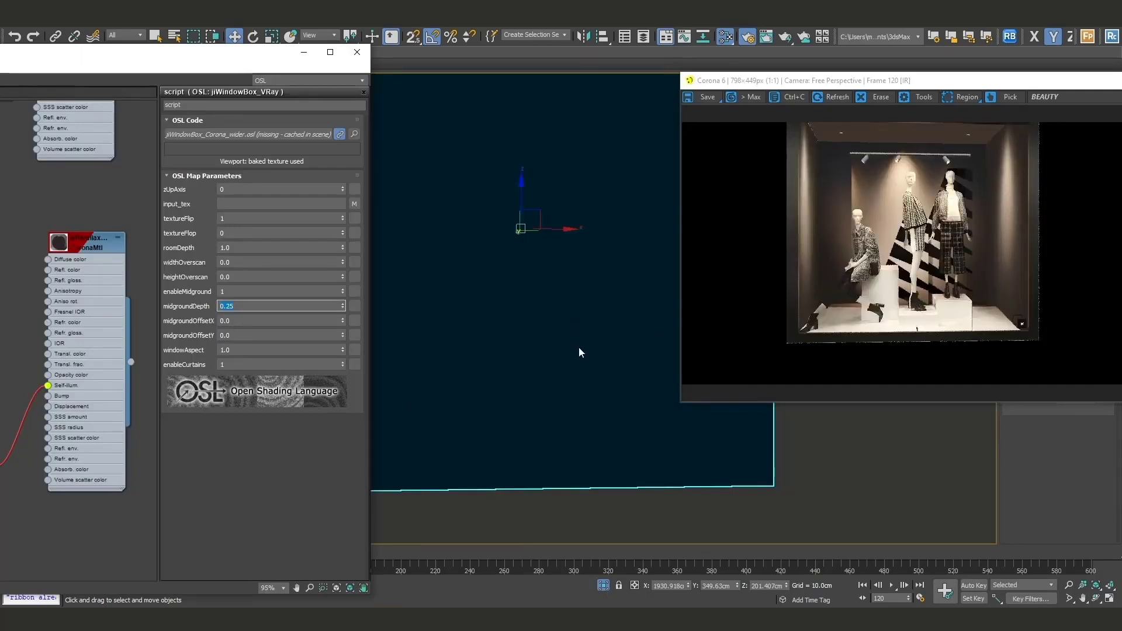
alt+middle_drag(581, 352, 534, 376)
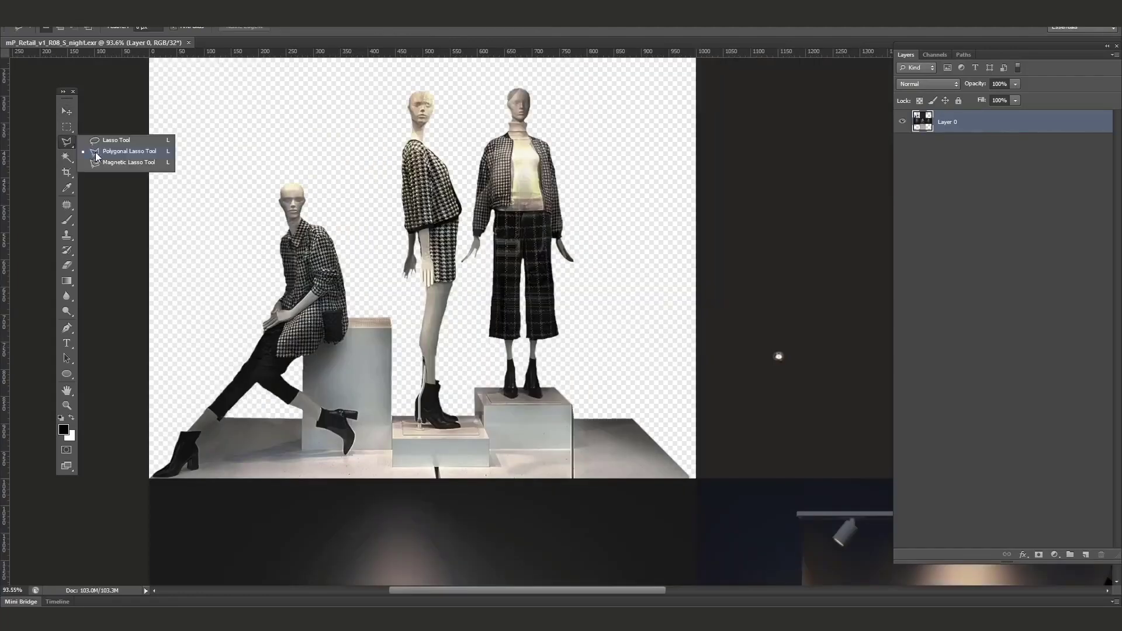
Add a Hue/Saturation adjustment layer over a Polygonal Lasso selection to shift its hue.
click(108, 141)
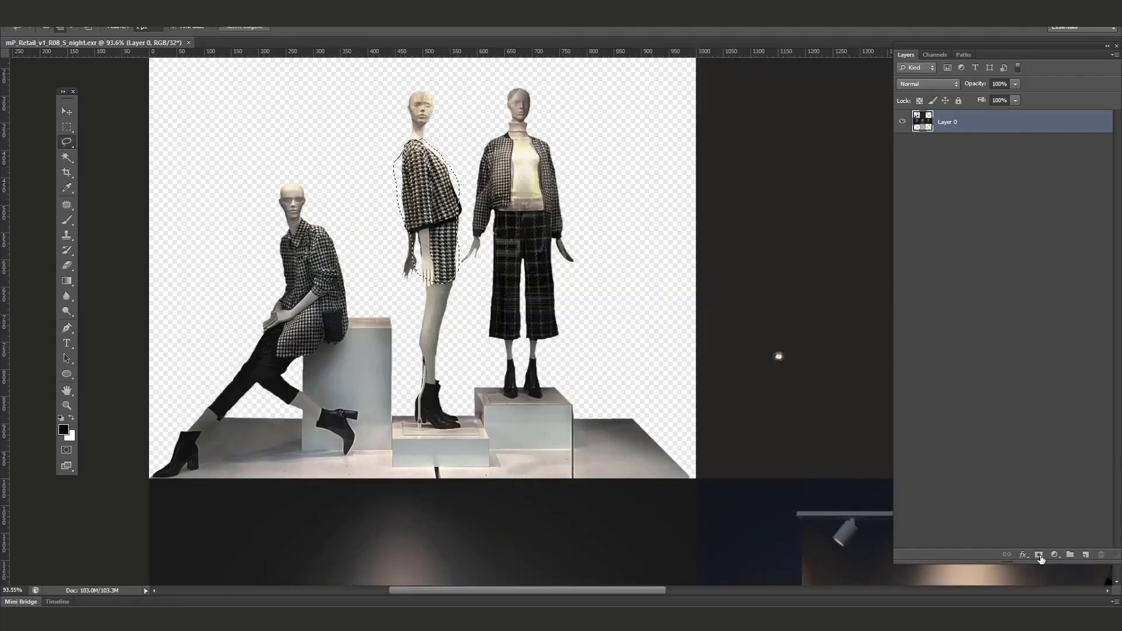
click(1053, 555)
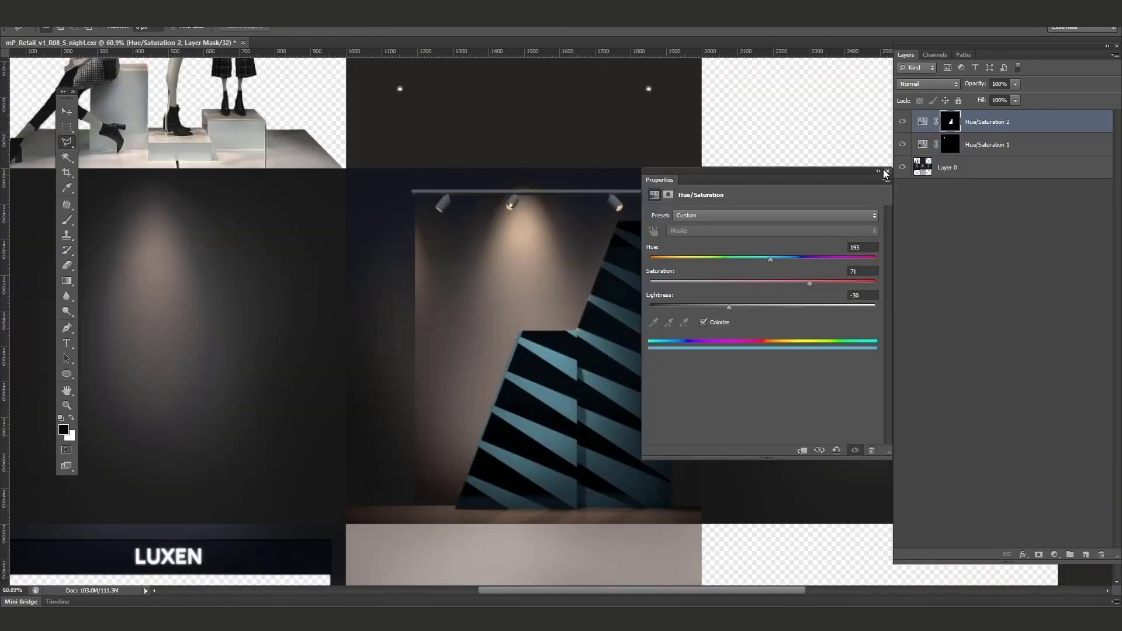
click(886, 173)
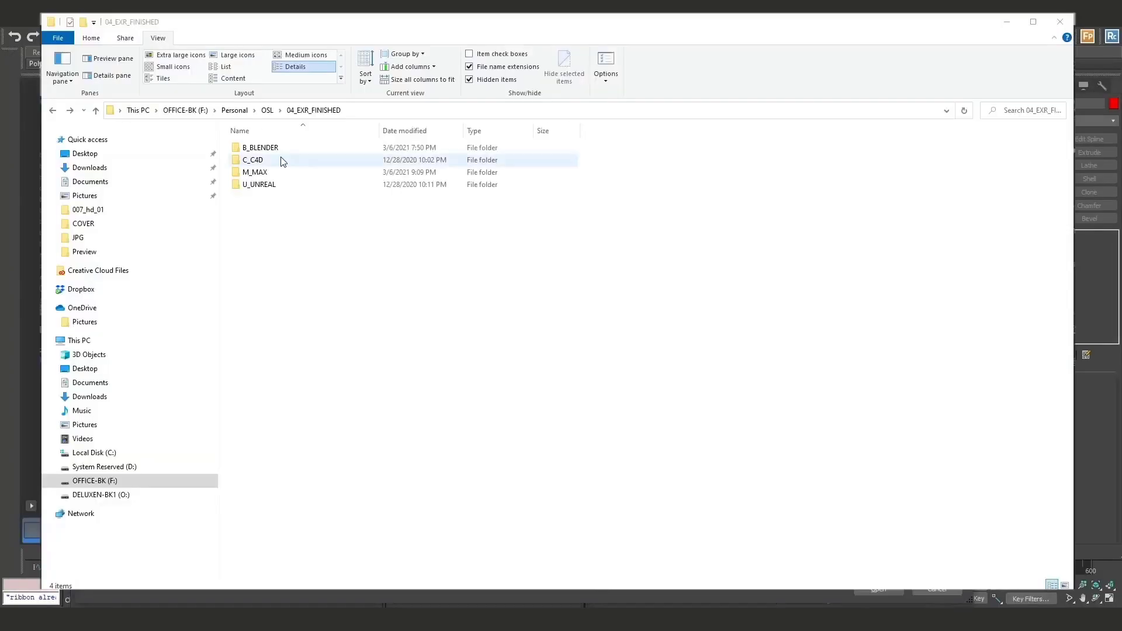
Load wP_Retail_v1_R08_S_day_3k.exr from RETAIL > 3K and orbit around the window plane to check it.
double_click(280, 160)
double_click(258, 163)
click(314, 234)
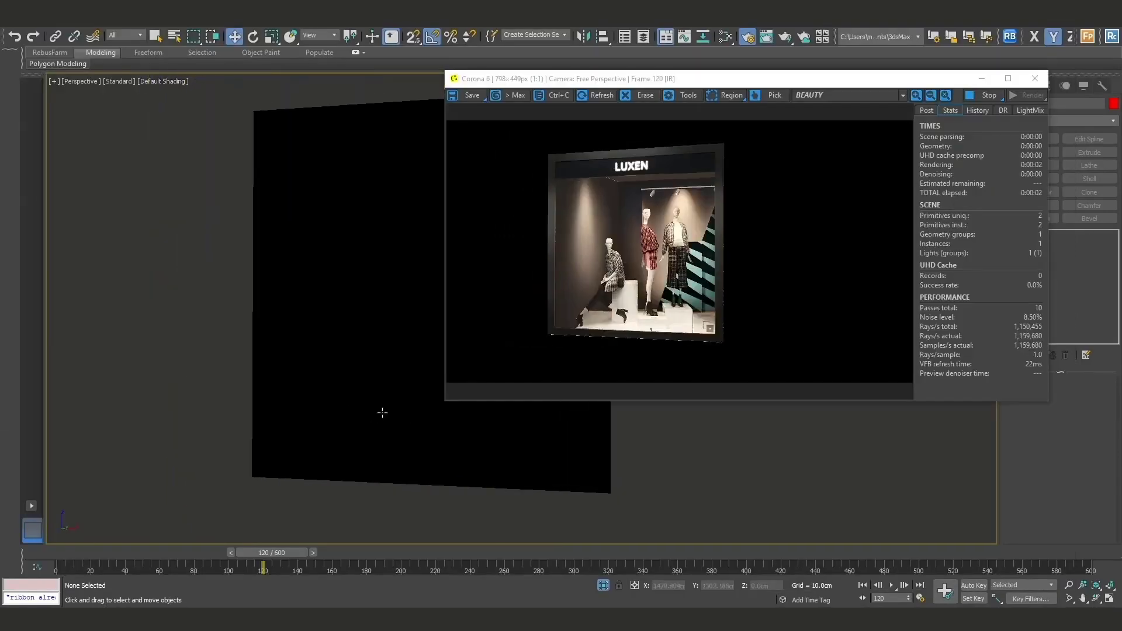
alt+middle_drag(361, 415, 280, 408)
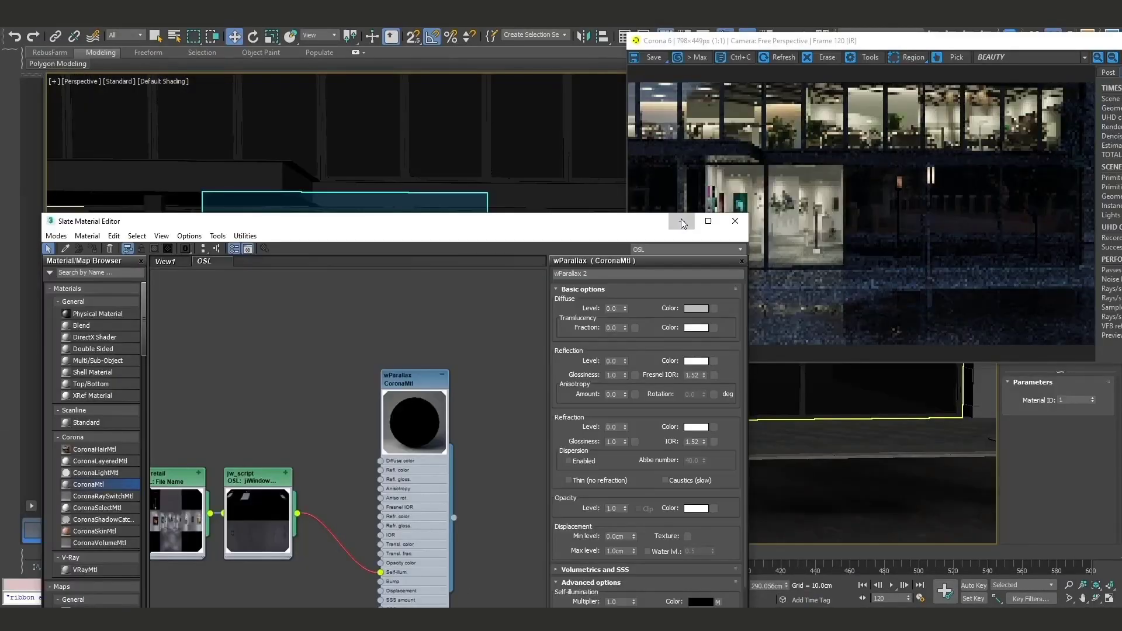
scroll(358, 333, up, 3)
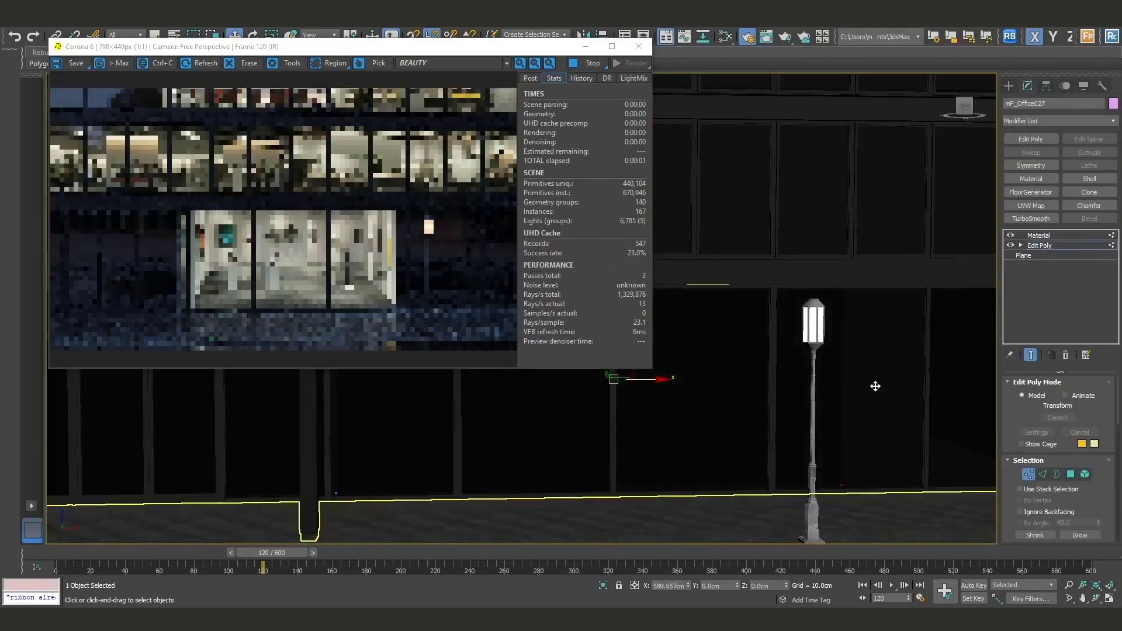
middle_drag(779, 401, 594, 430)
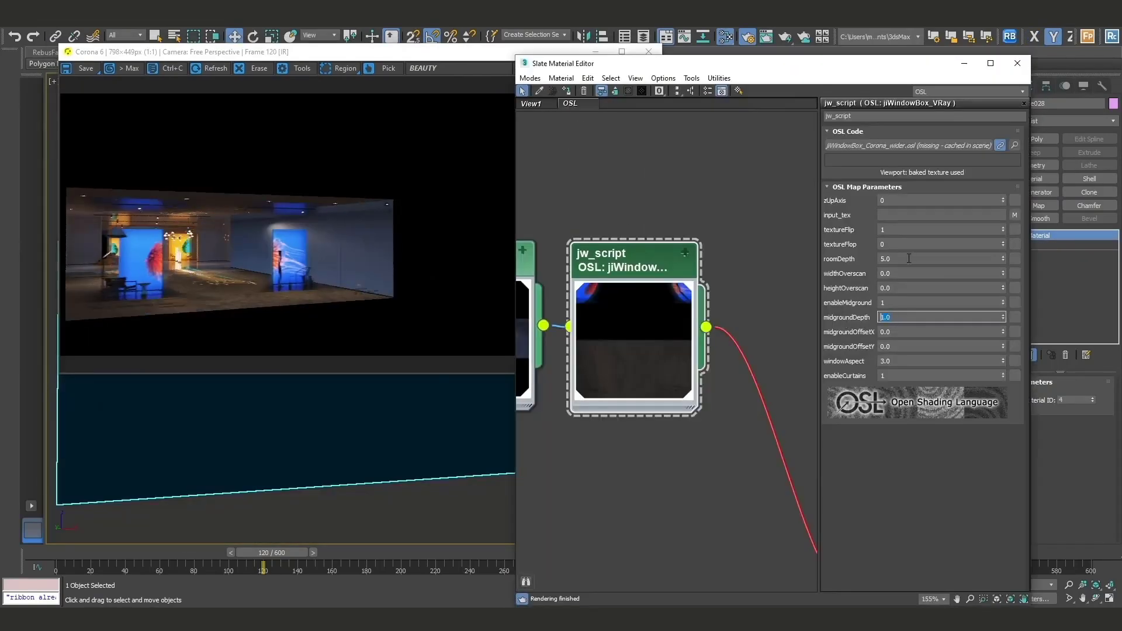
alt+middle_drag(294, 470, 325, 489)
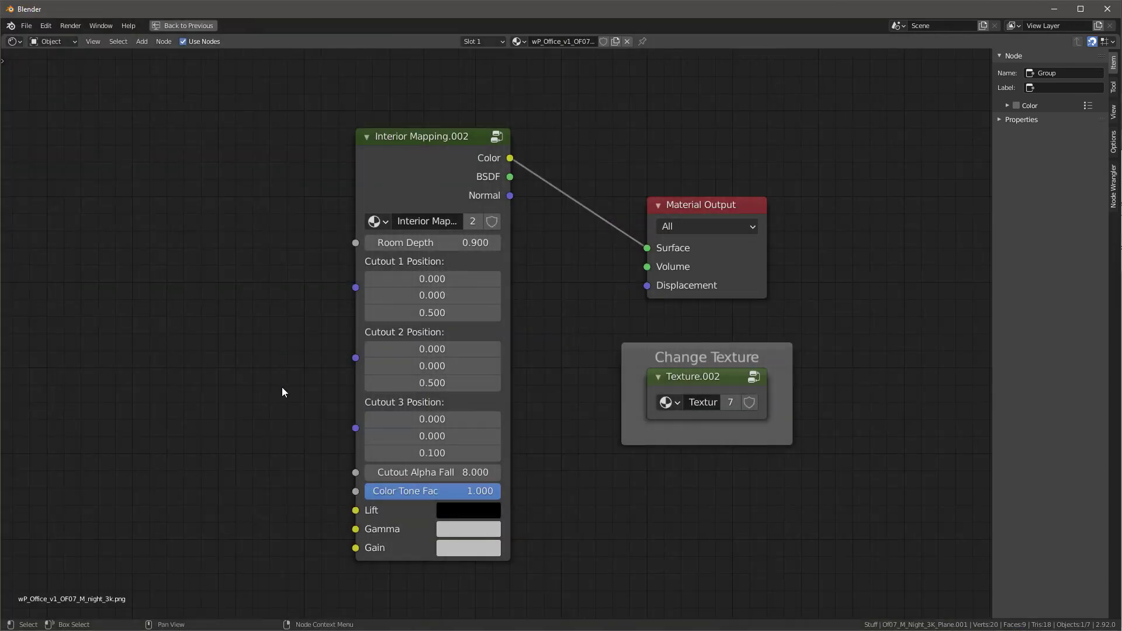
Inspect inside the Interior Mapping.002 node group, then turn the beta-test room to face the view.
click(409, 139)
key(Tab)
scroll(438, 260, down, 6)
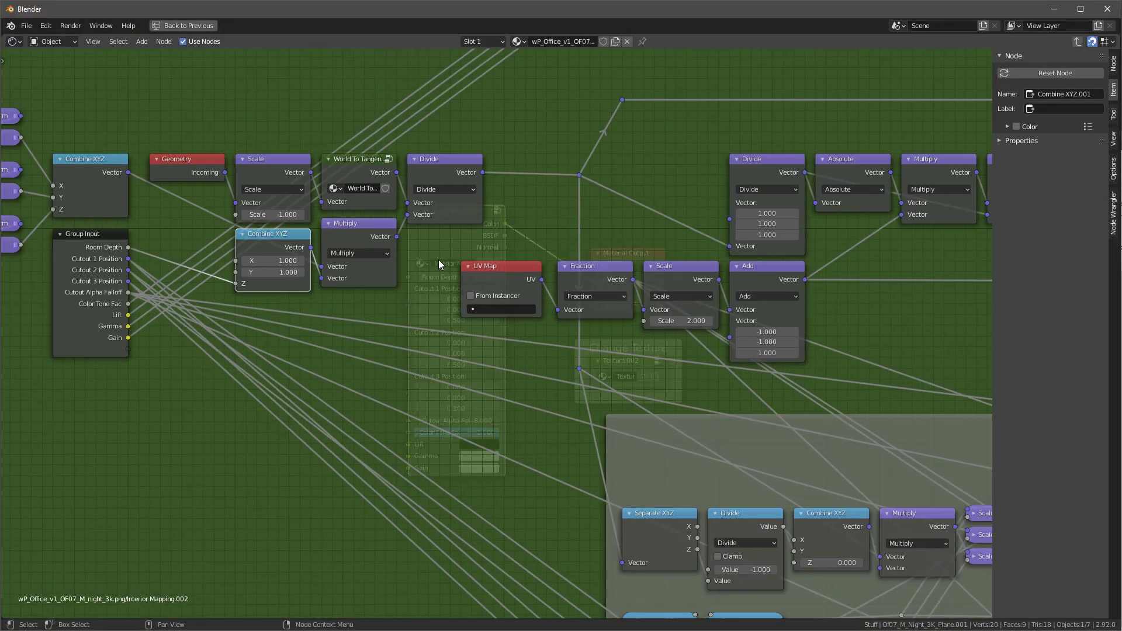
scroll(397, 238, down, 5)
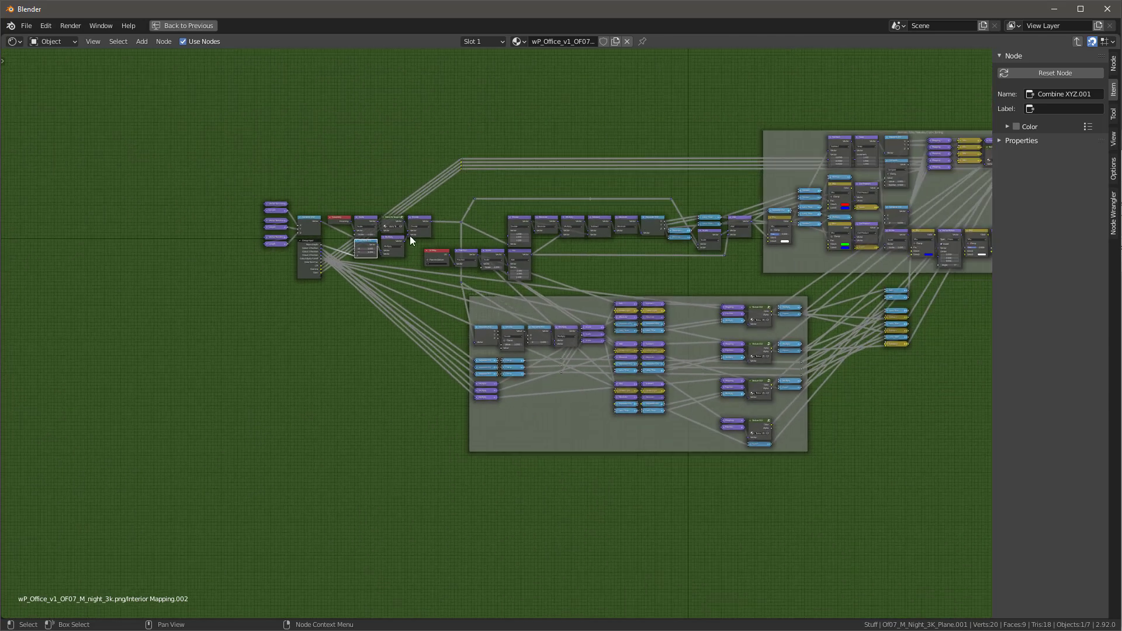
middle_drag(468, 233, 356, 266)
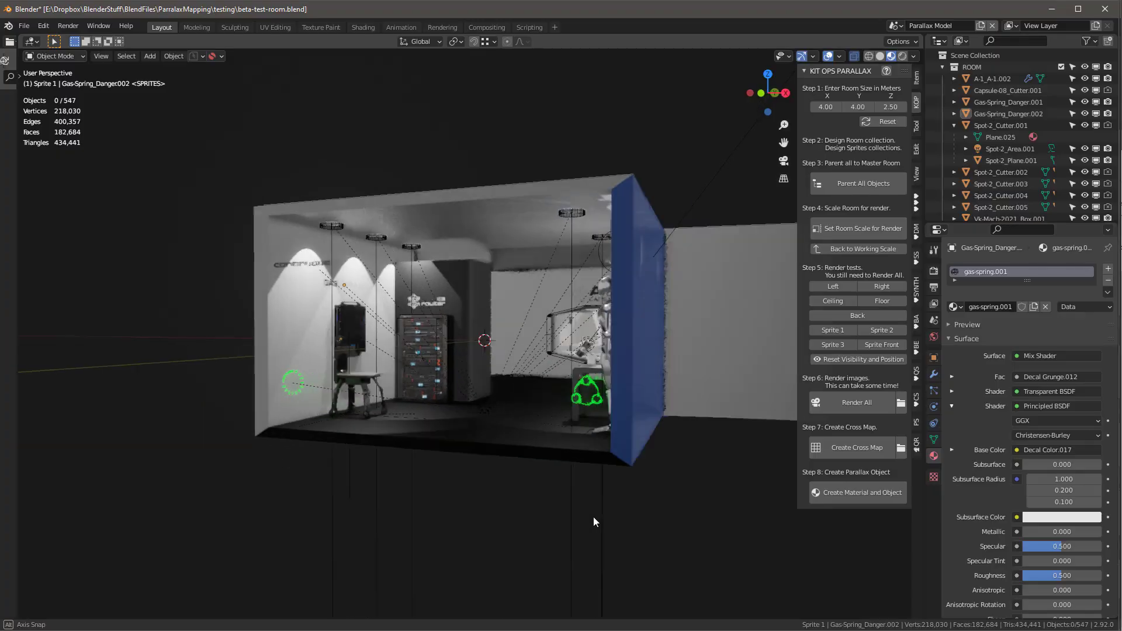
mouse_move(594, 516)
middle_down()
mouse_move(649, 553)
mouse_move(602, 510)
middle_up()
middle_drag(398, 233, 735, 446)
Render all the room's sprite images and create its cross map in KIT OPS PARALLAX.
scroll(734, 446, up, 2)
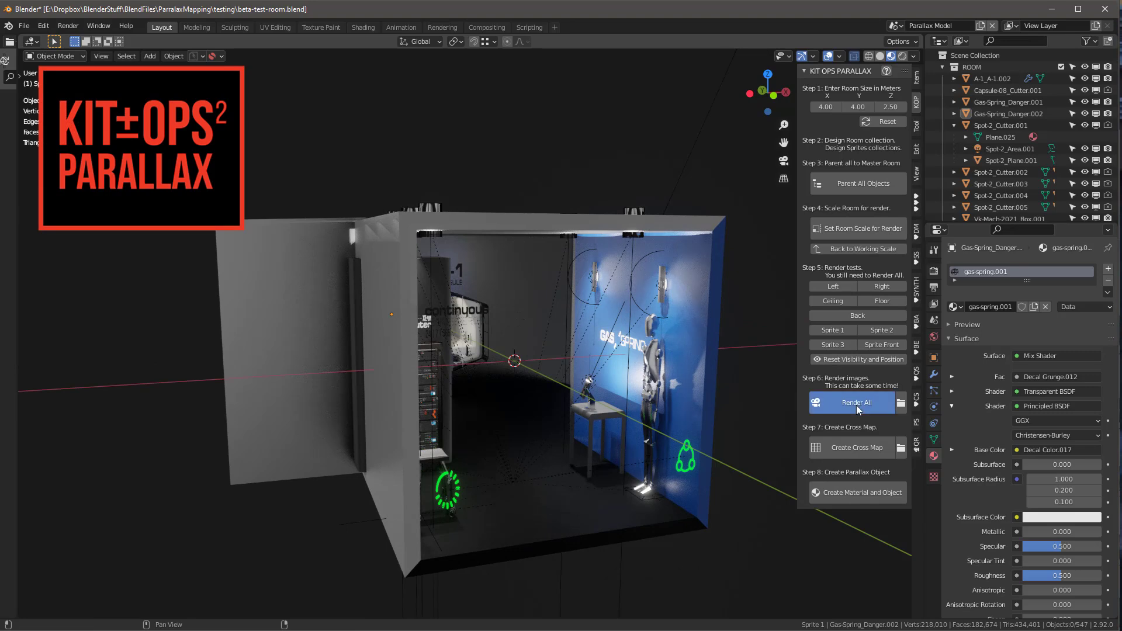
click(857, 404)
click(850, 448)
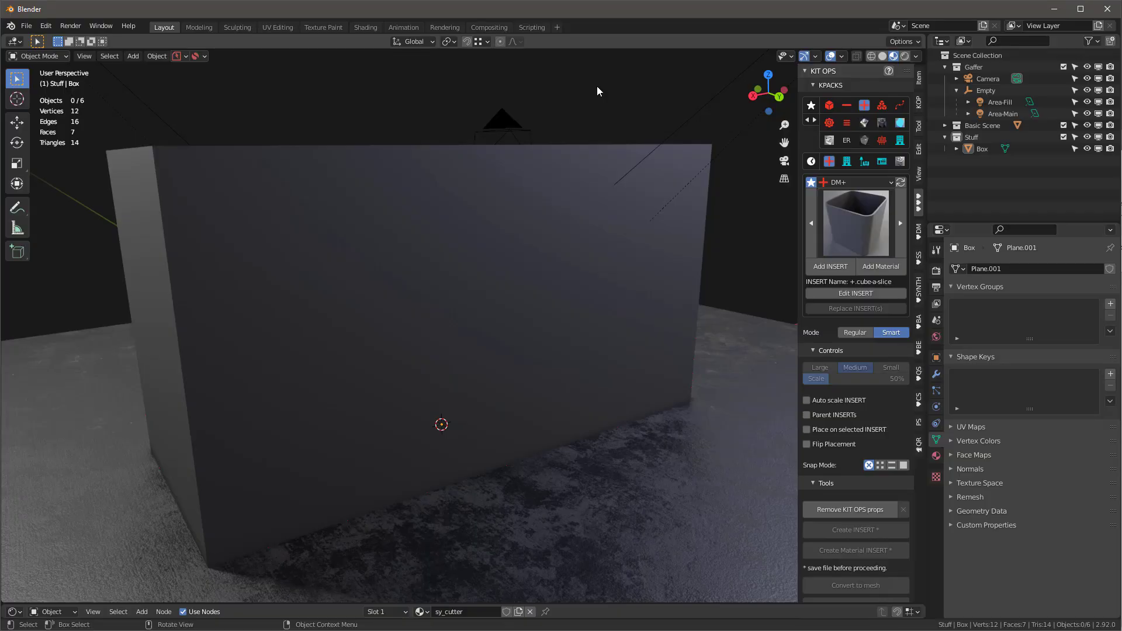
Orbit around the grey box and open the KIT OPS KPACKS dropdown list.
middle_drag(593, 90, 587, 78)
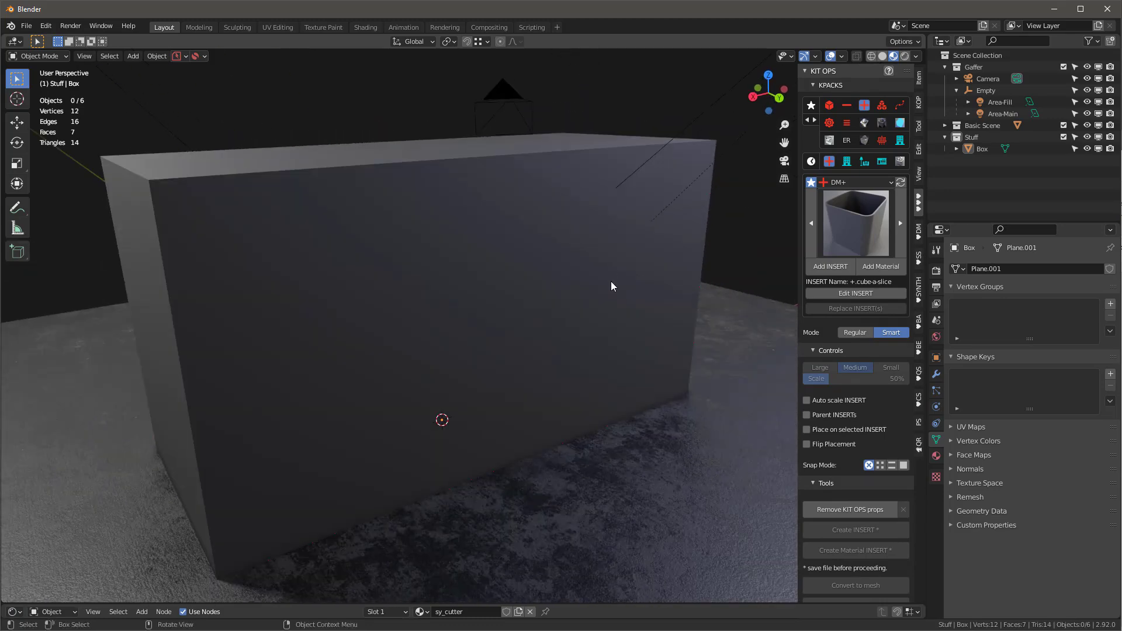
mouse_move(602, 287)
middle_down()
mouse_move(509, 268)
mouse_move(605, 287)
middle_up()
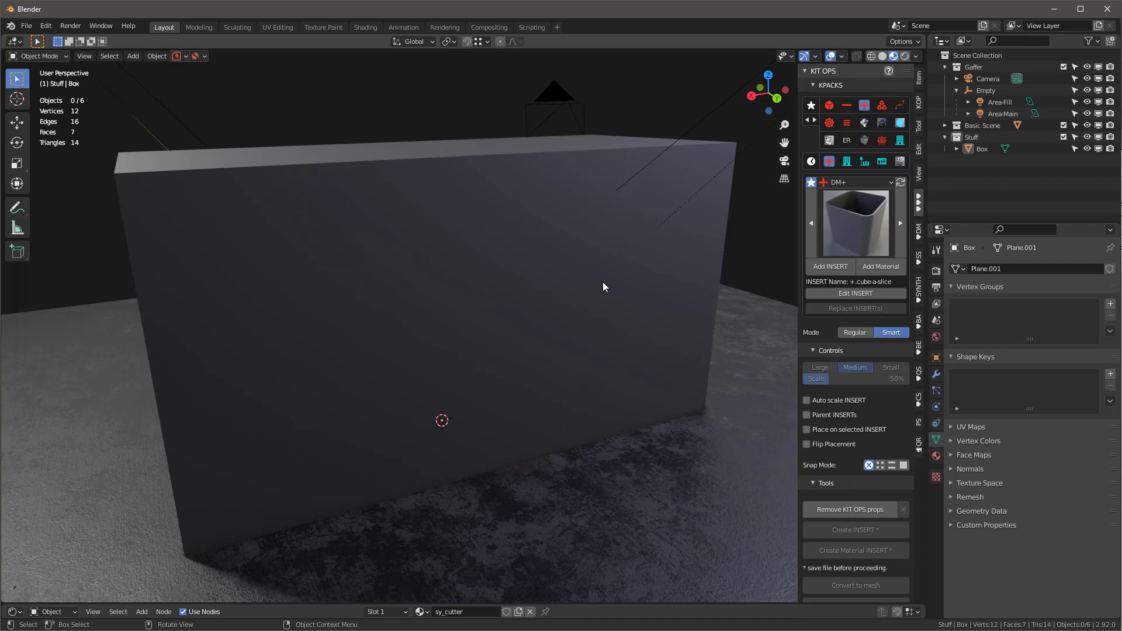
middle_drag(604, 285, 702, 246)
click(856, 181)
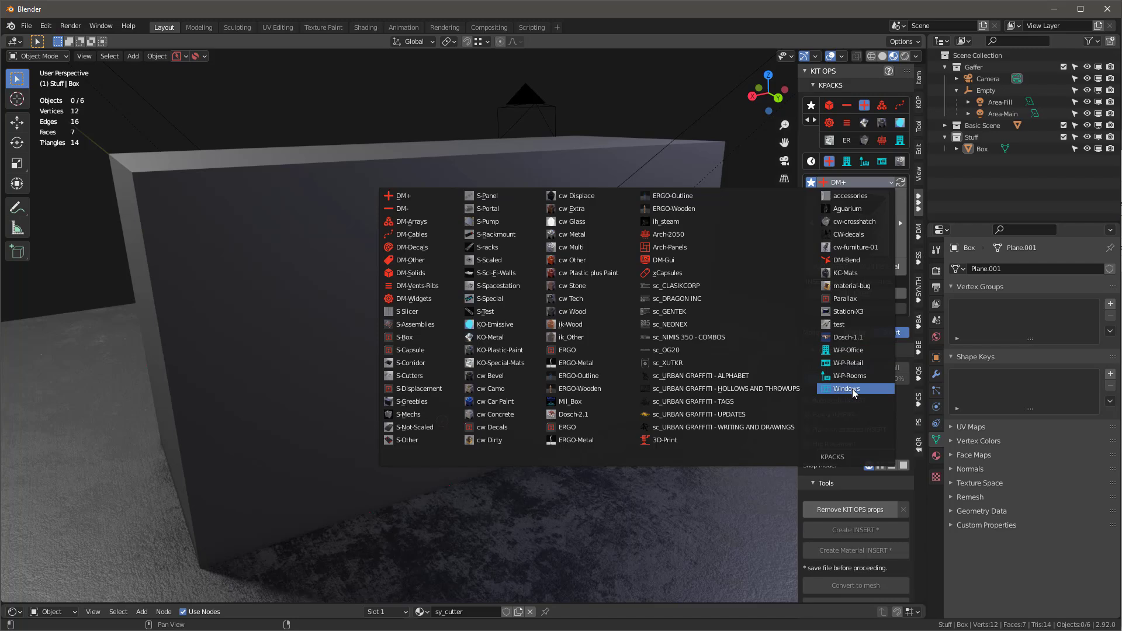
Load the W-P-Office KPACK and choose its OF02_S_night_3k insert.
click(854, 351)
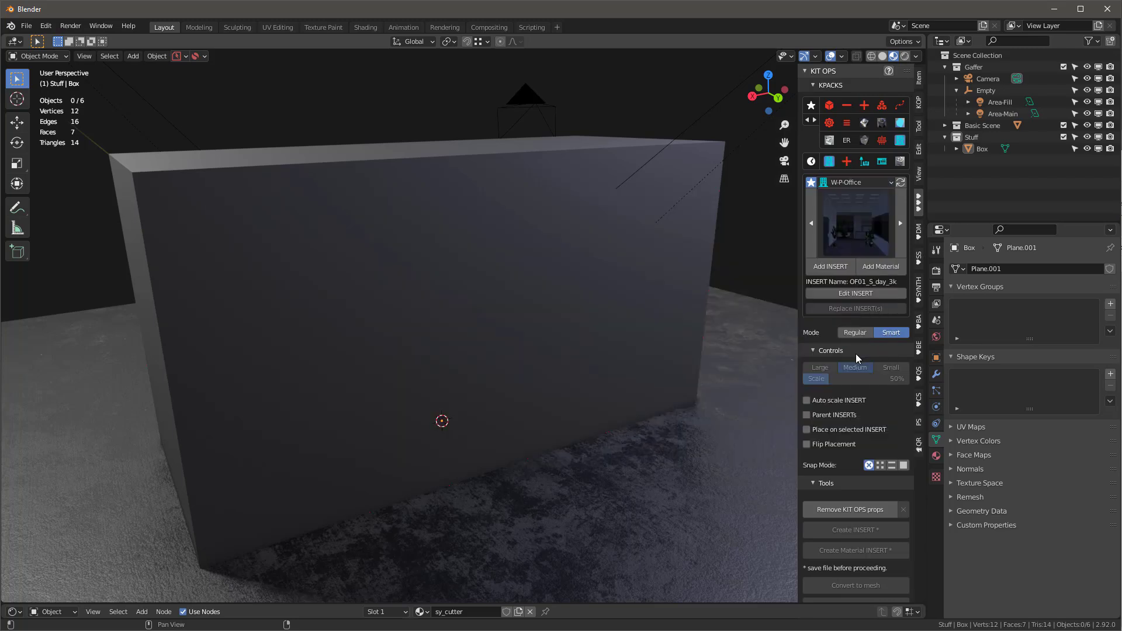
click(875, 212)
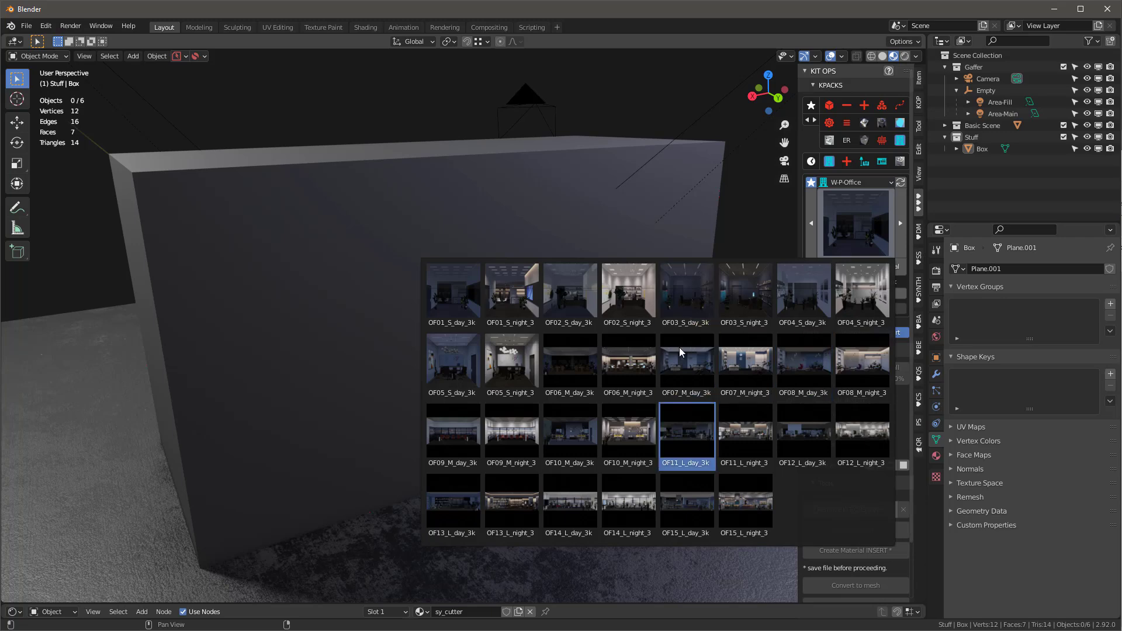
click(640, 311)
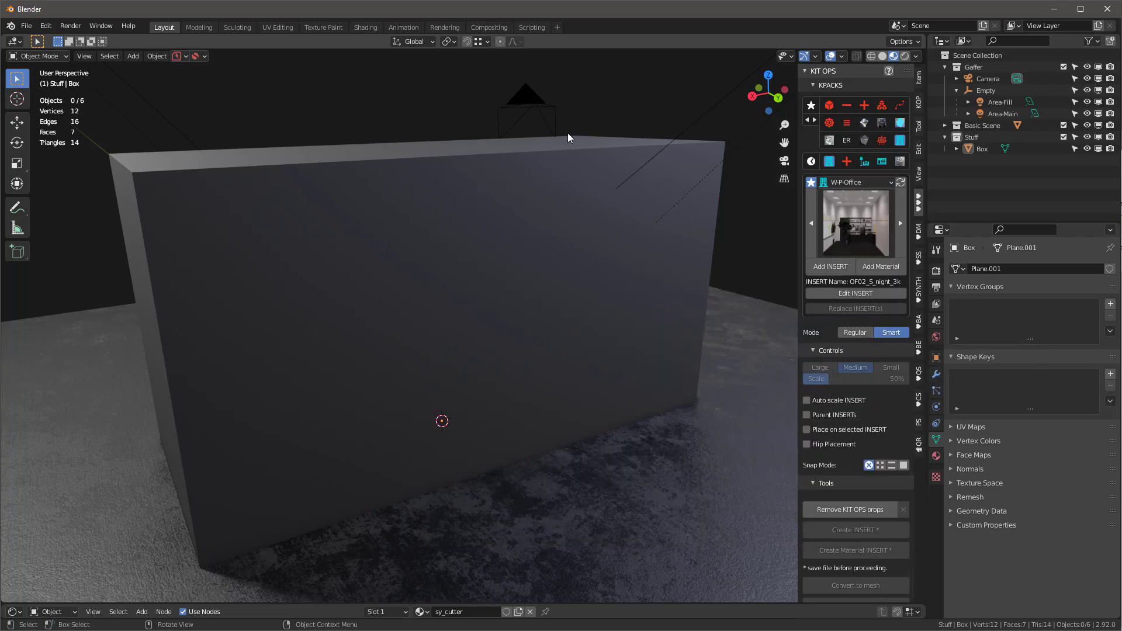
middle_drag(457, 234, 491, 234)
click(869, 229)
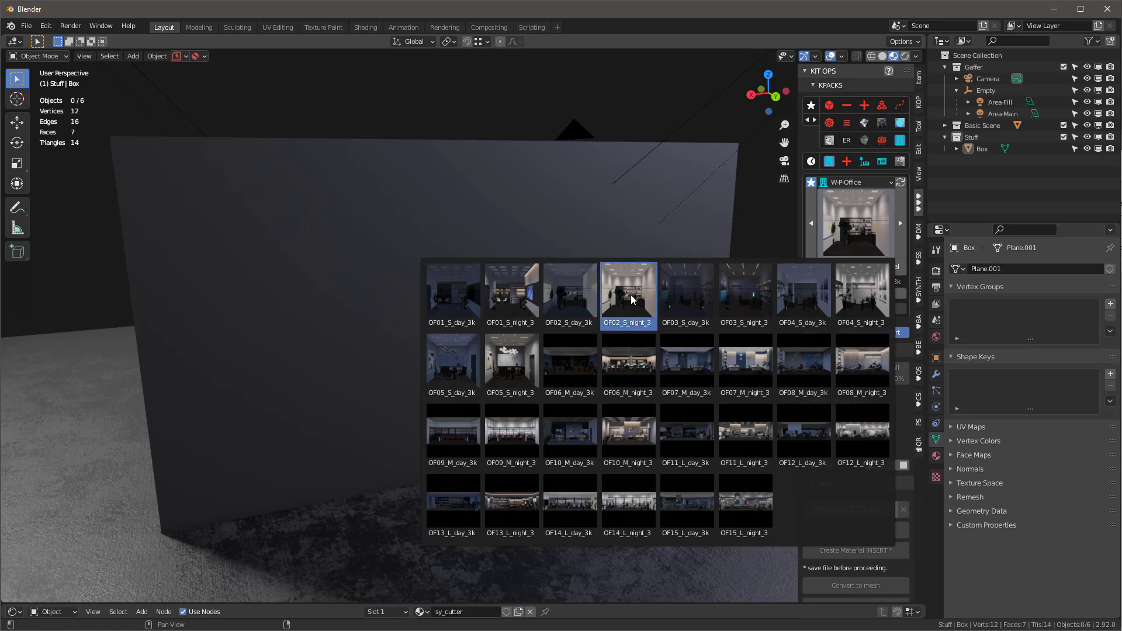
click(865, 221)
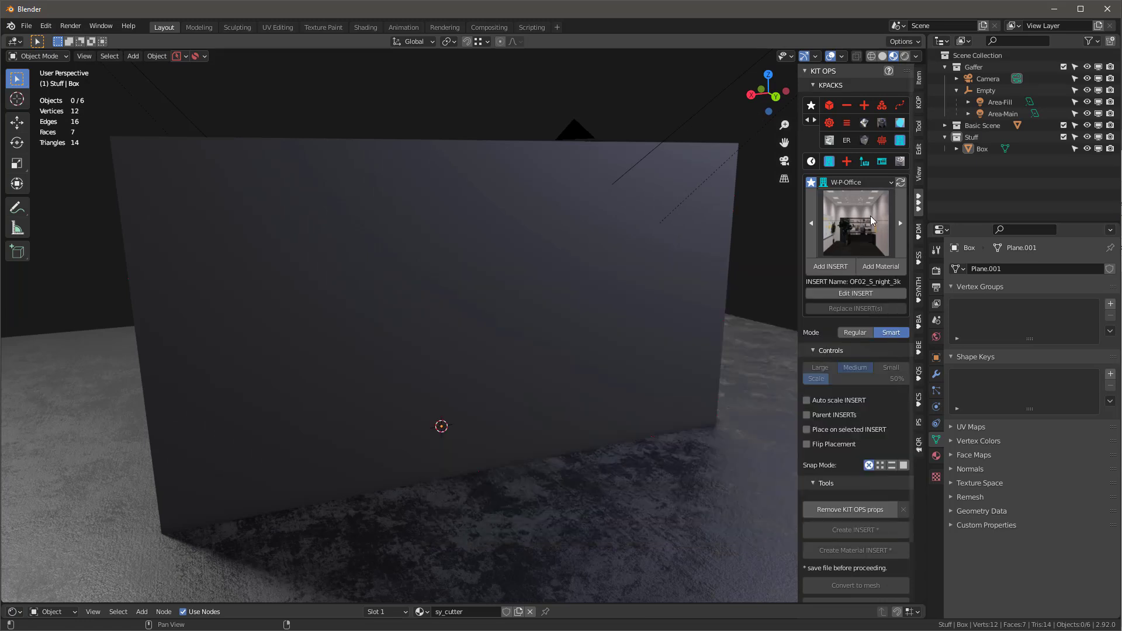
Add the OF02_S_night_3k insert to the Box's front face, then reselect the Box.
click(514, 212)
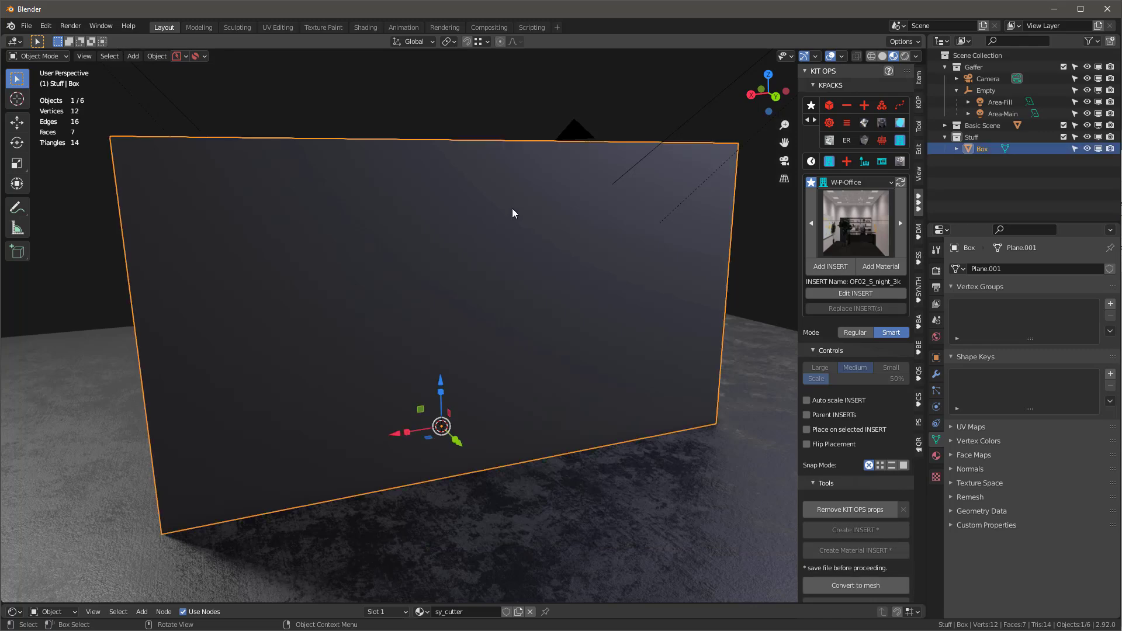
middle_drag(514, 210, 561, 216)
click(835, 269)
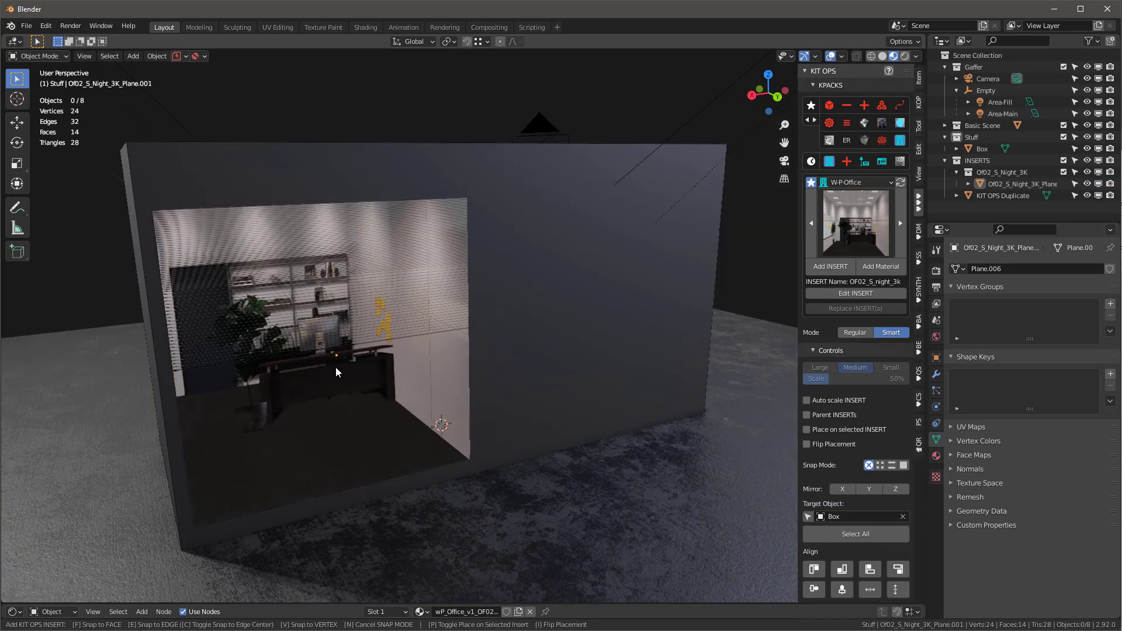
click(342, 372)
middle_drag(342, 373, 608, 250)
click(617, 247)
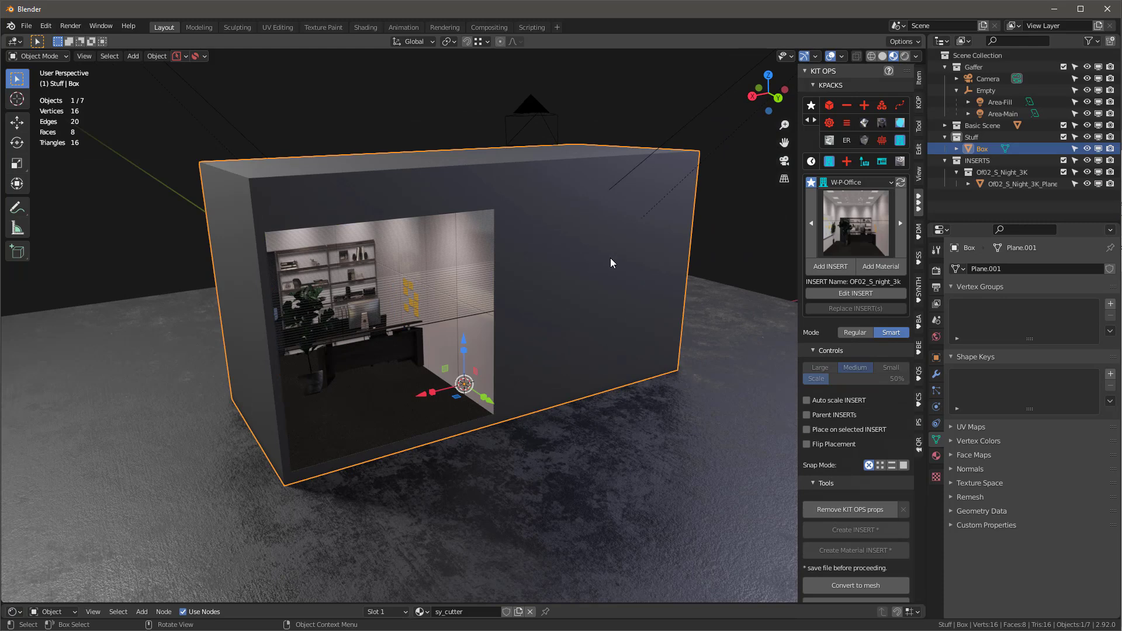
Scale the Box up about 1.64 times with depth locked, then move it along X.
key(s)
key(shift+y)
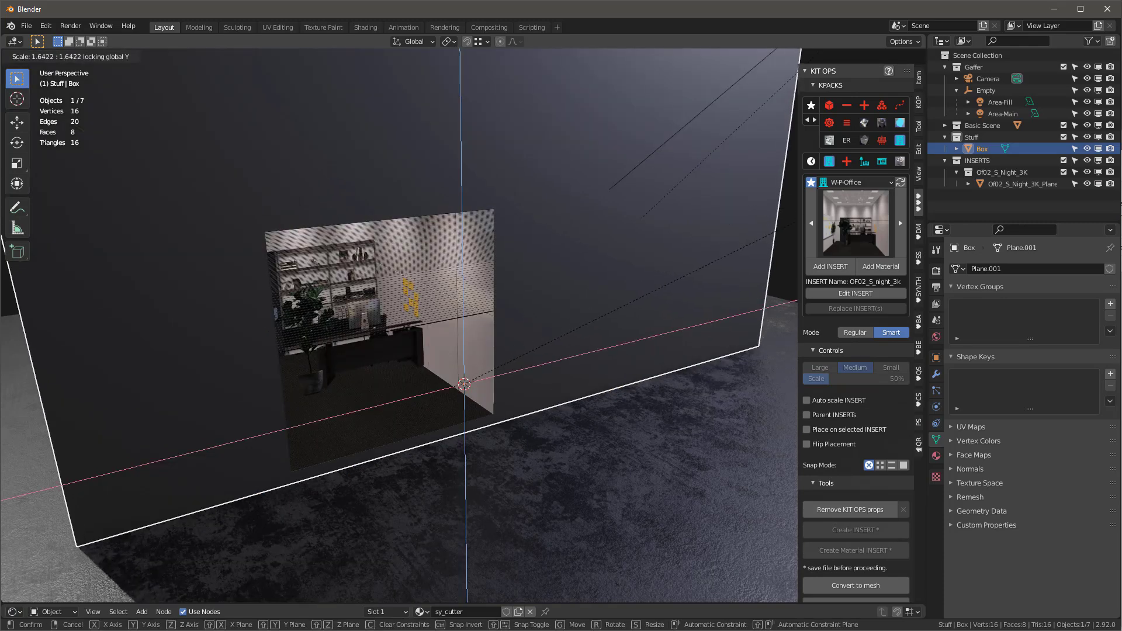
click(1, 339)
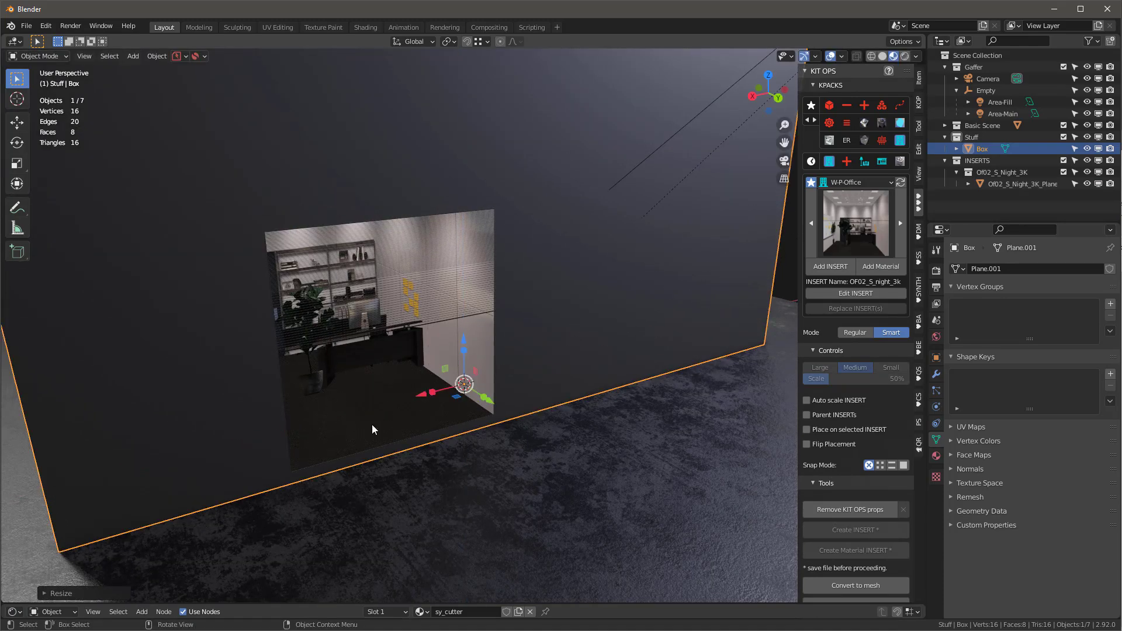
drag(431, 391, 509, 354)
middle_drag(509, 354, 501, 330)
Select the ground Plane and then the Area-Fill light.
middle_drag(526, 280, 506, 329)
click(507, 329)
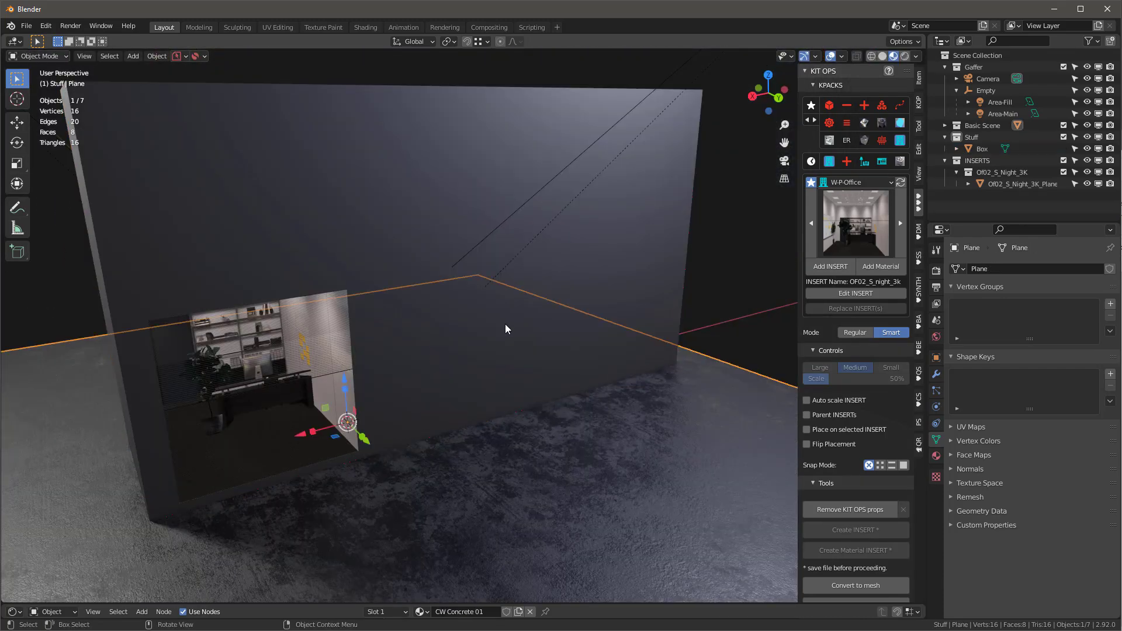
click(516, 214)
Place the OF12_L_night_3k office insert across the upper wall.
click(871, 223)
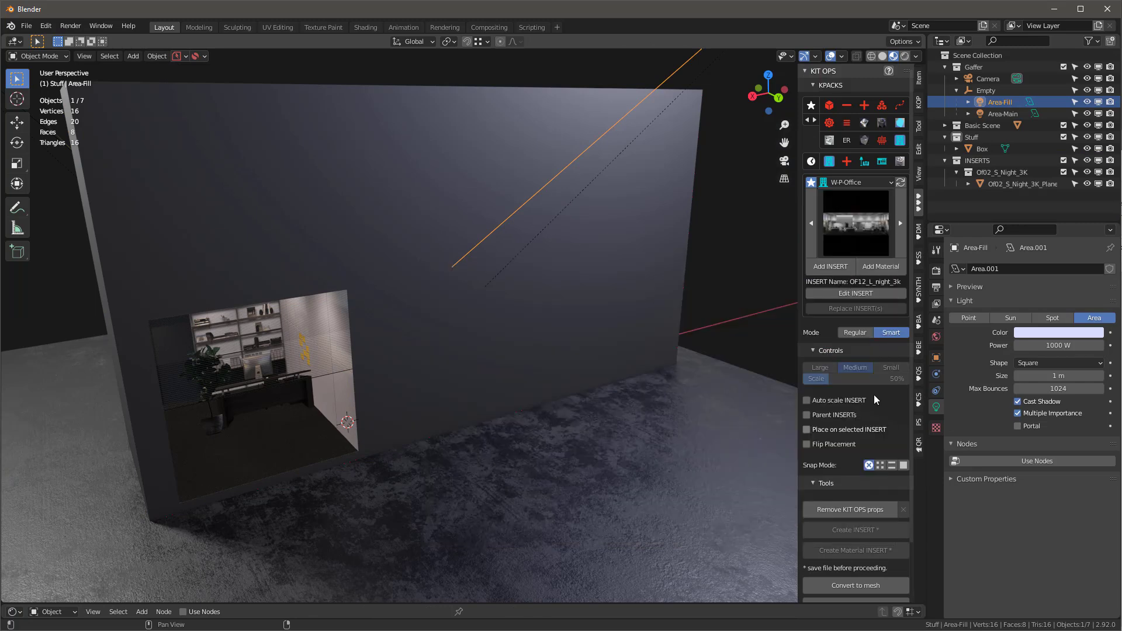
click(842, 268)
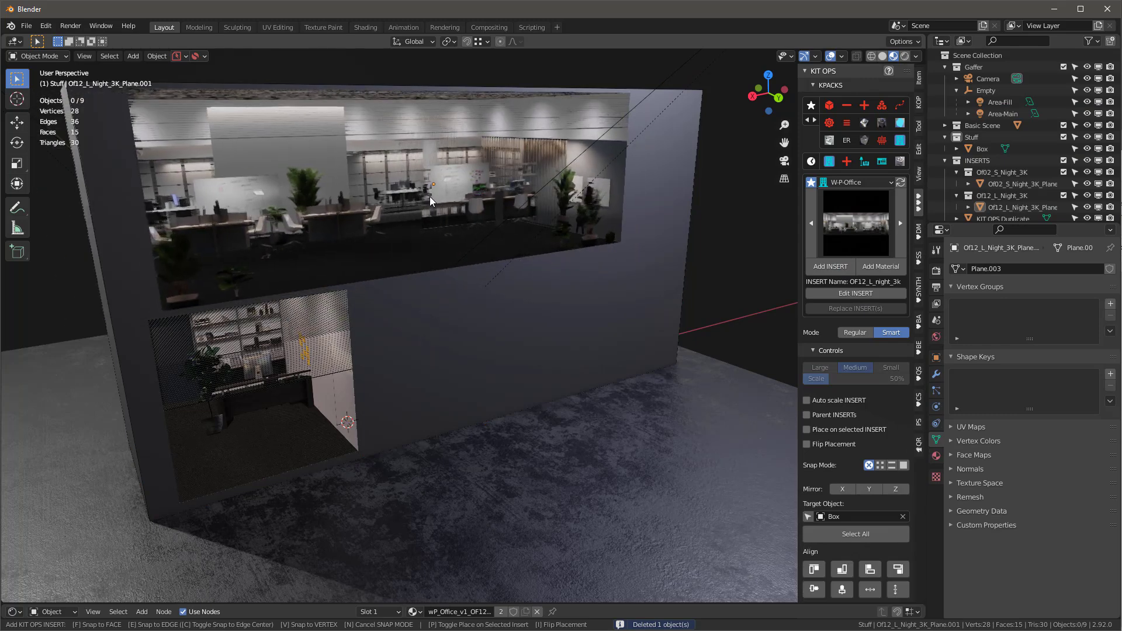
click(421, 199)
middle_drag(503, 320, 510, 307)
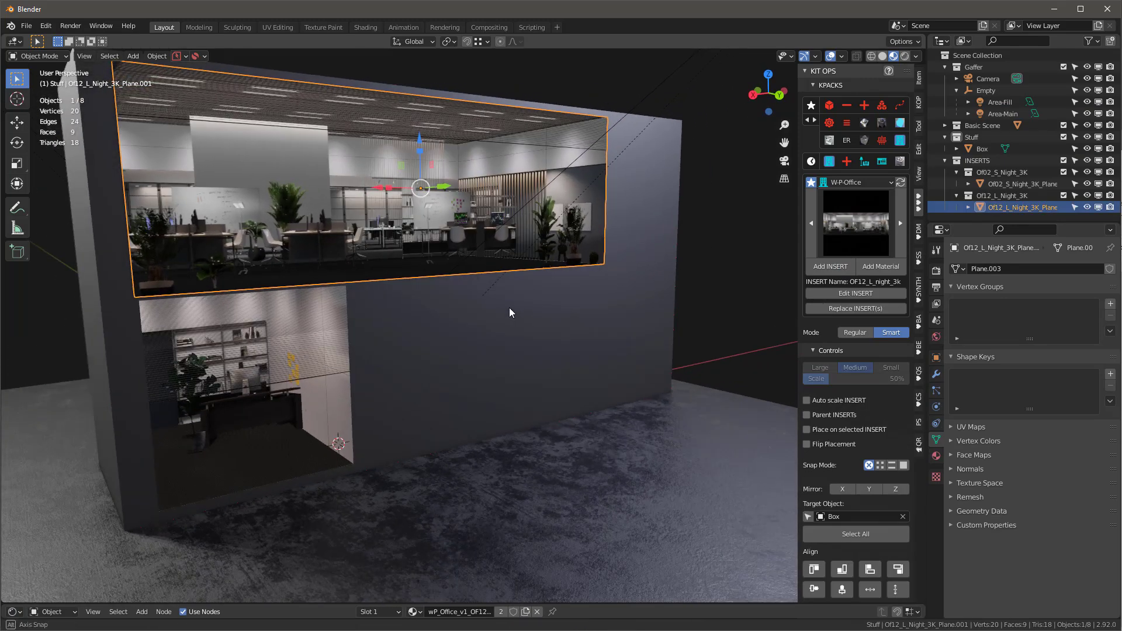
Place the OF07_M_night_3k office insert on the lower floor.
click(865, 228)
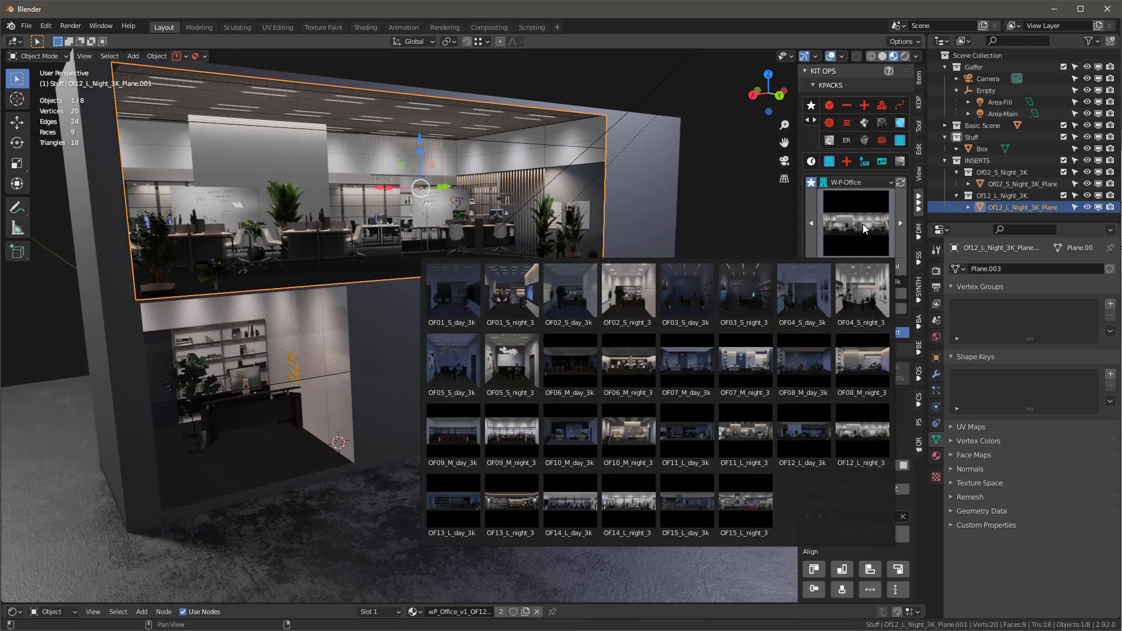
click(745, 364)
click(830, 267)
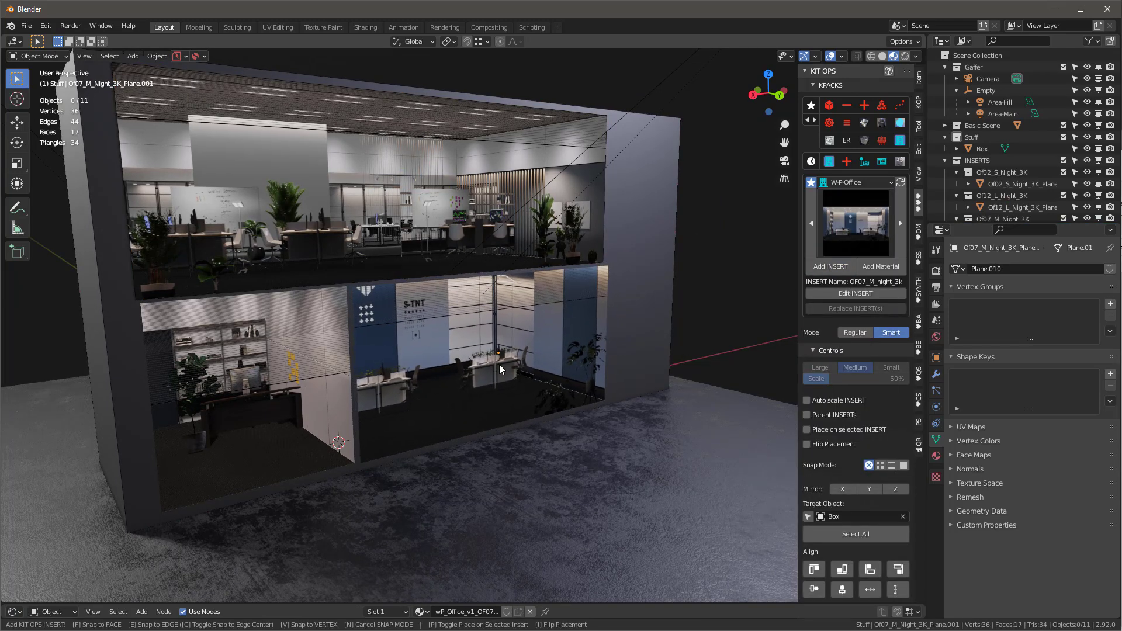
click(498, 364)
Select the box and switch the viewport to Solid shading.
click(651, 233)
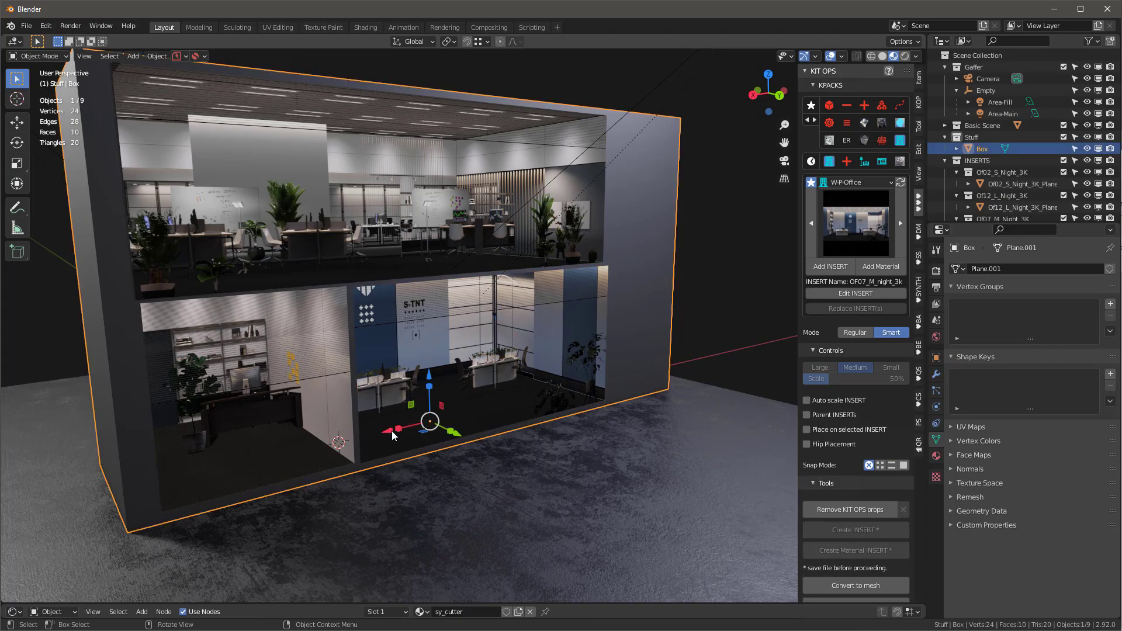
middle_drag(391, 437, 523, 258)
key(z)
click(629, 274)
Orbit around the office wall and select the Of12 and Of07 insert planes to inspect them.
middle_drag(612, 258, 515, 257)
click(549, 206)
middle_drag(645, 202, 552, 335)
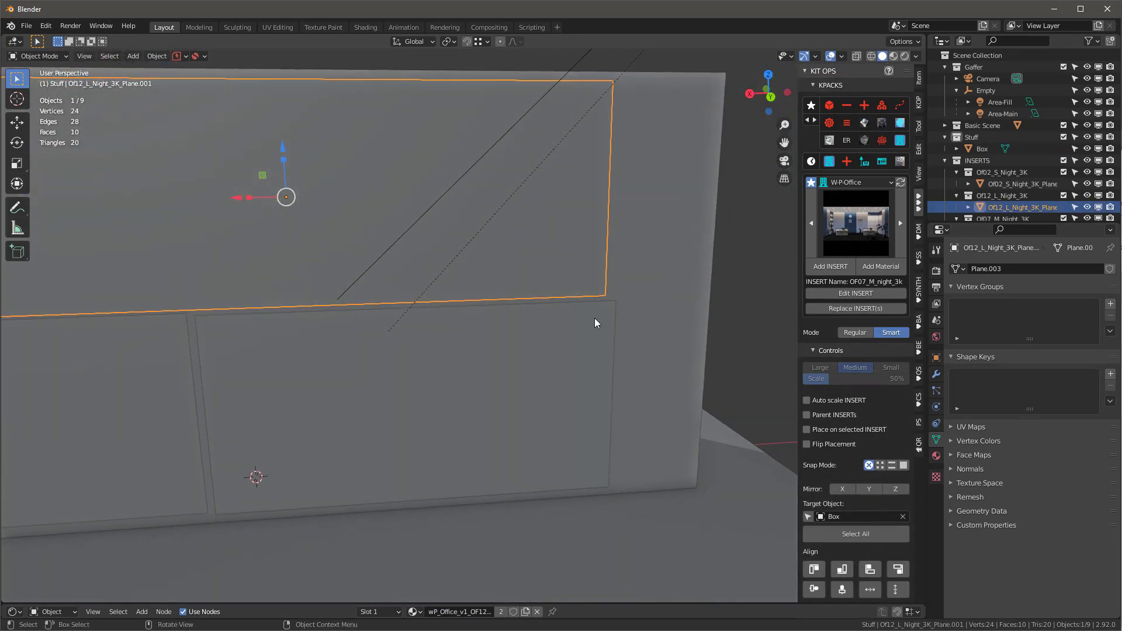
click(416, 376)
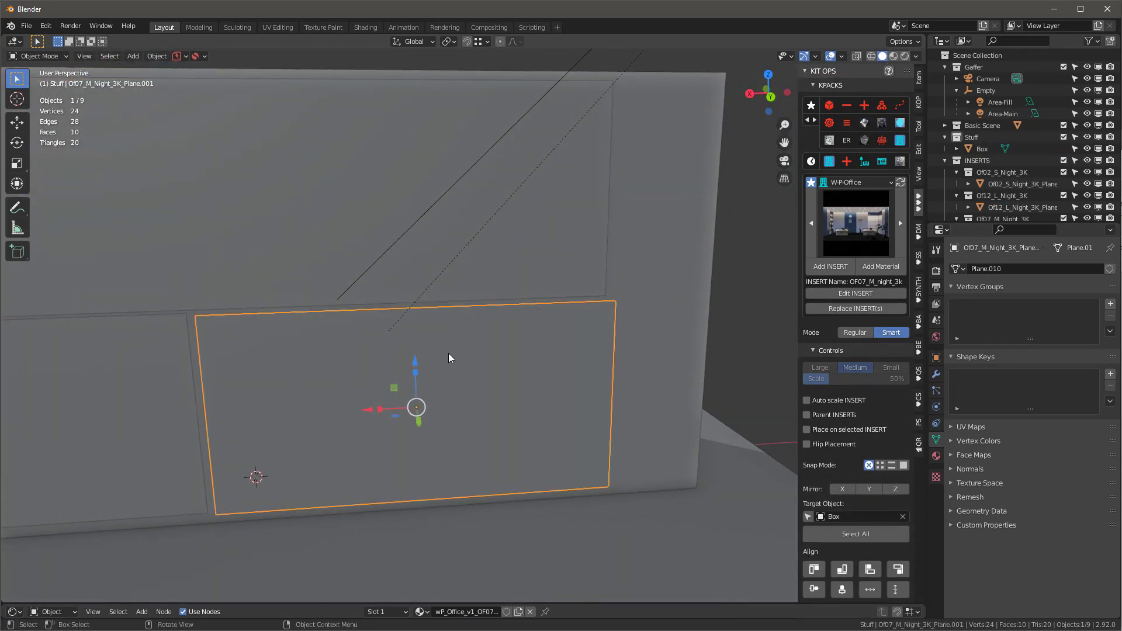
mouse_move(473, 347)
middle_down()
mouse_move(601, 314)
mouse_move(602, 301)
mouse_move(519, 321)
mouse_move(634, 315)
middle_up()
Go from Material Preview to Rendered shading and orbit to face the lit offices.
key(z)
click(653, 425)
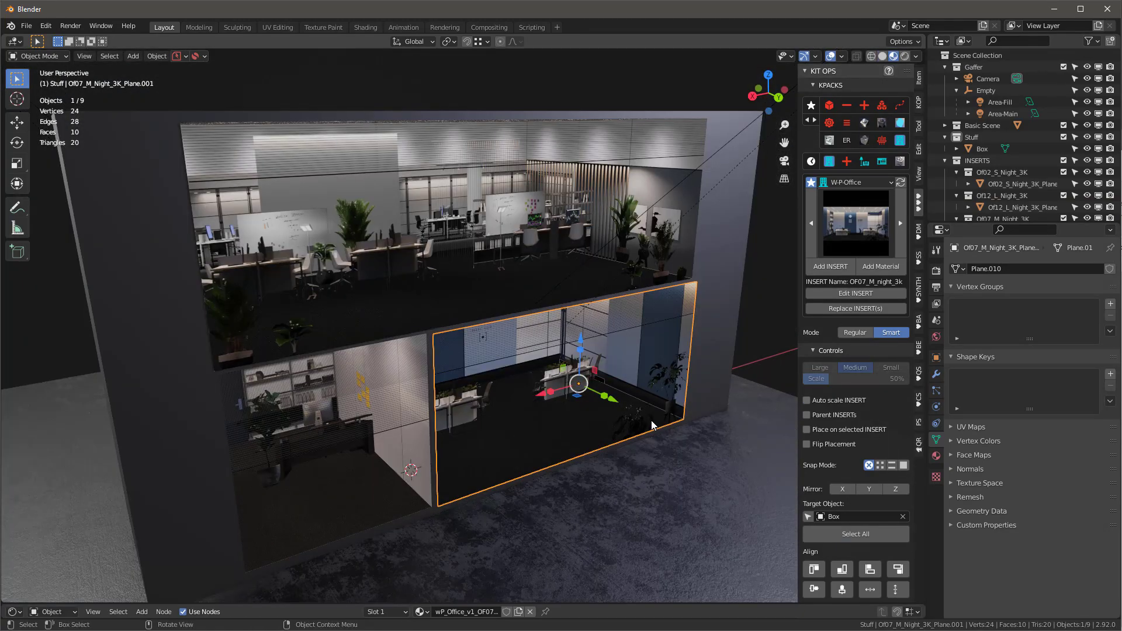
mouse_move(653, 425)
middle_down()
mouse_move(643, 380)
mouse_move(585, 304)
mouse_move(627, 250)
mouse_move(594, 212)
mouse_move(640, 191)
mouse_move(658, 203)
middle_up()
click(618, 215)
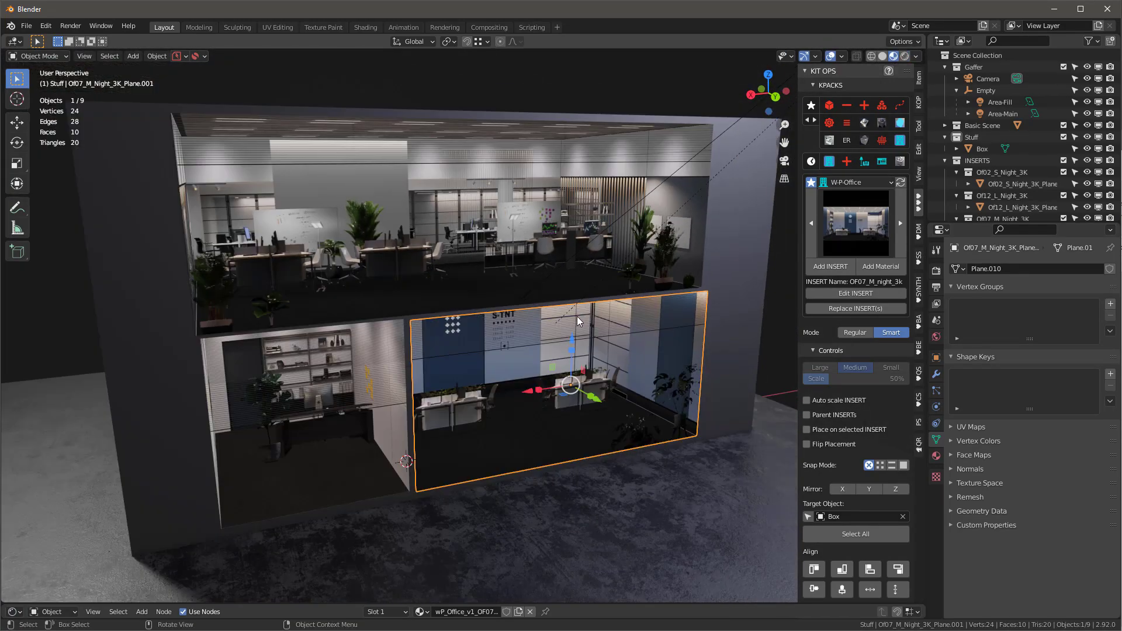
mouse_move(577, 321)
middle_down()
mouse_move(563, 306)
mouse_move(593, 327)
mouse_move(578, 334)
middle_up()
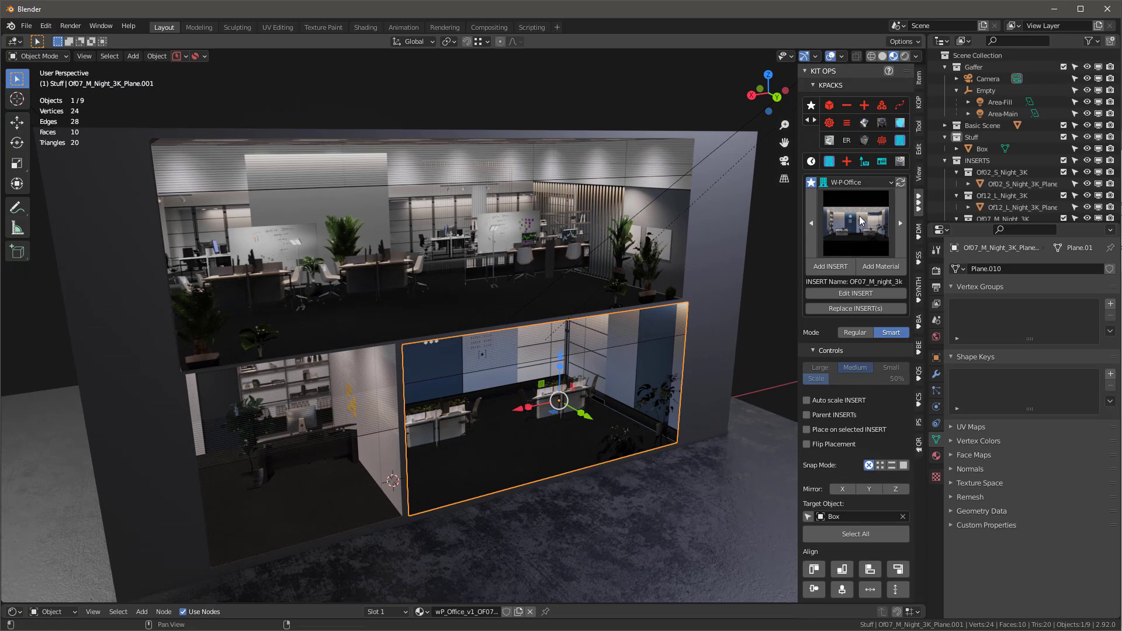
Load the Windows KPACK in KIT OPS, previewing the glass-3x1 insert.
click(855, 183)
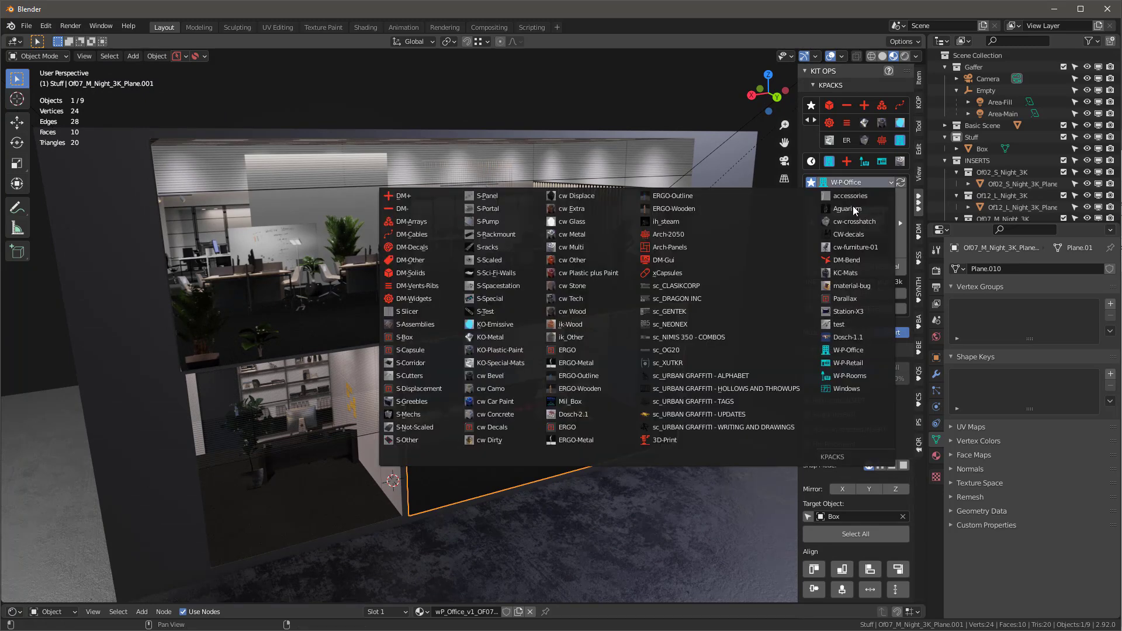
click(851, 389)
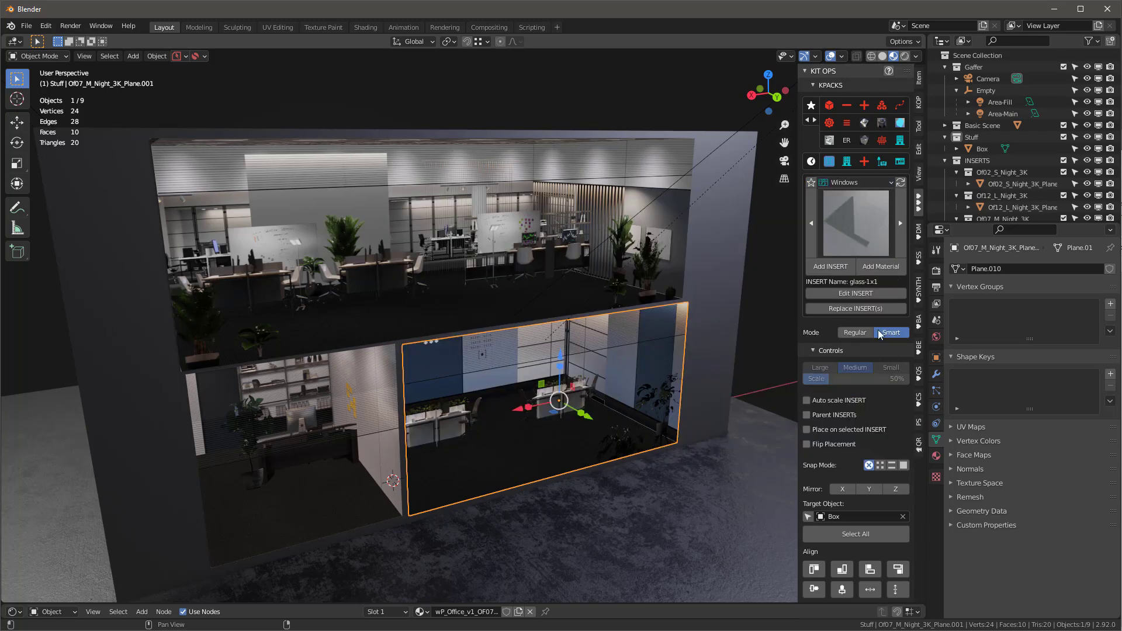
click(864, 229)
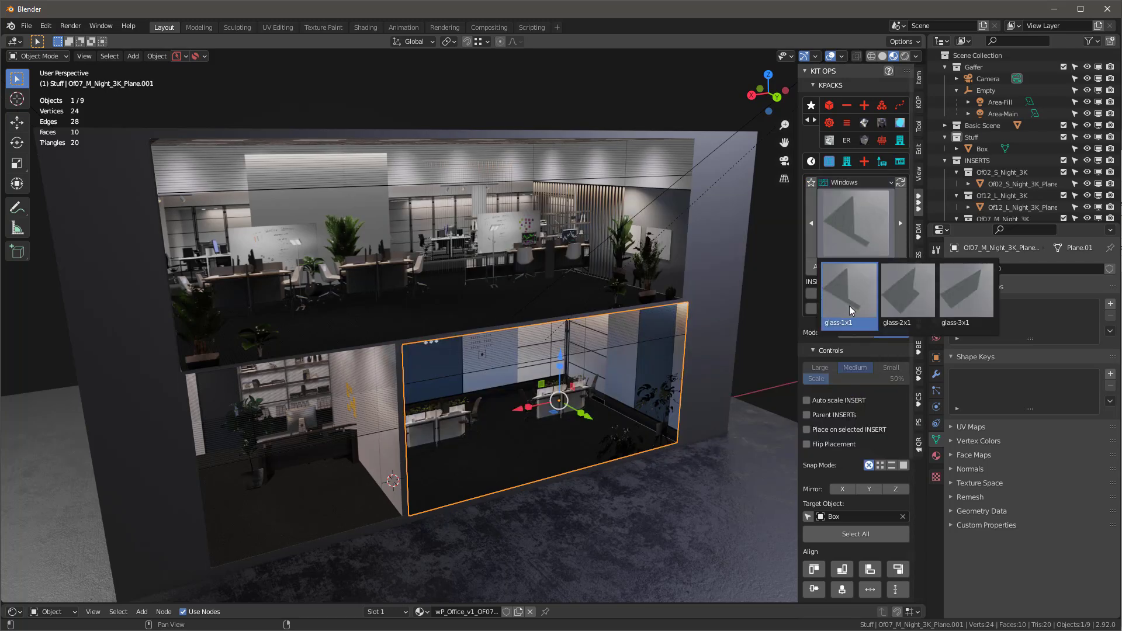
click(964, 307)
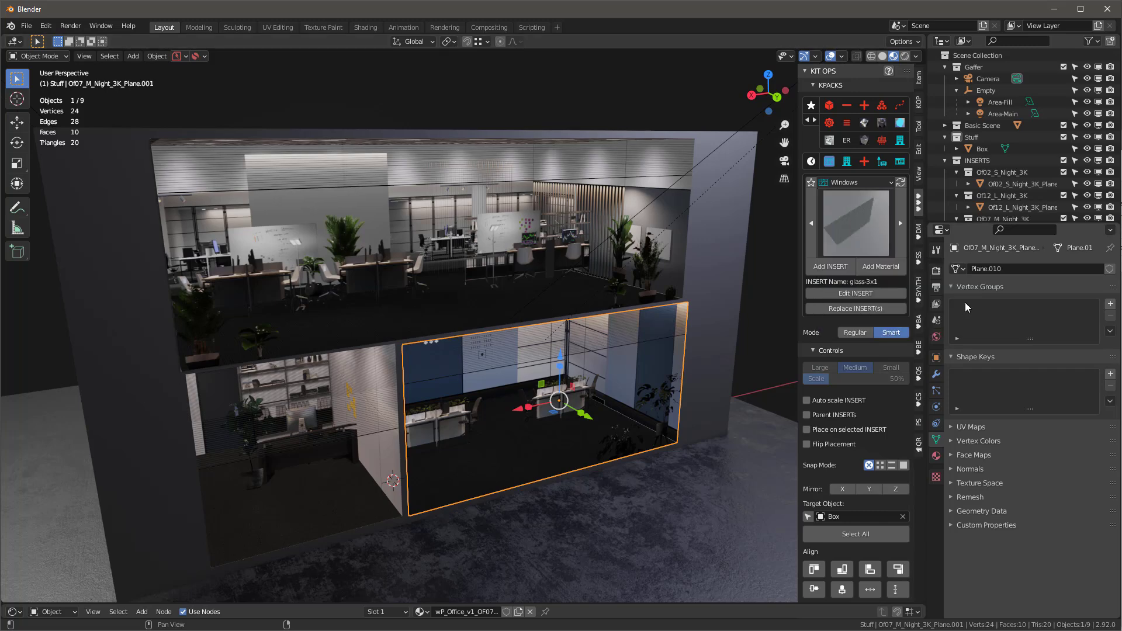
Check the box's insert planes, choose glass-1x1, and select the lower-left Of02 plane.
click(533, 372)
click(444, 409)
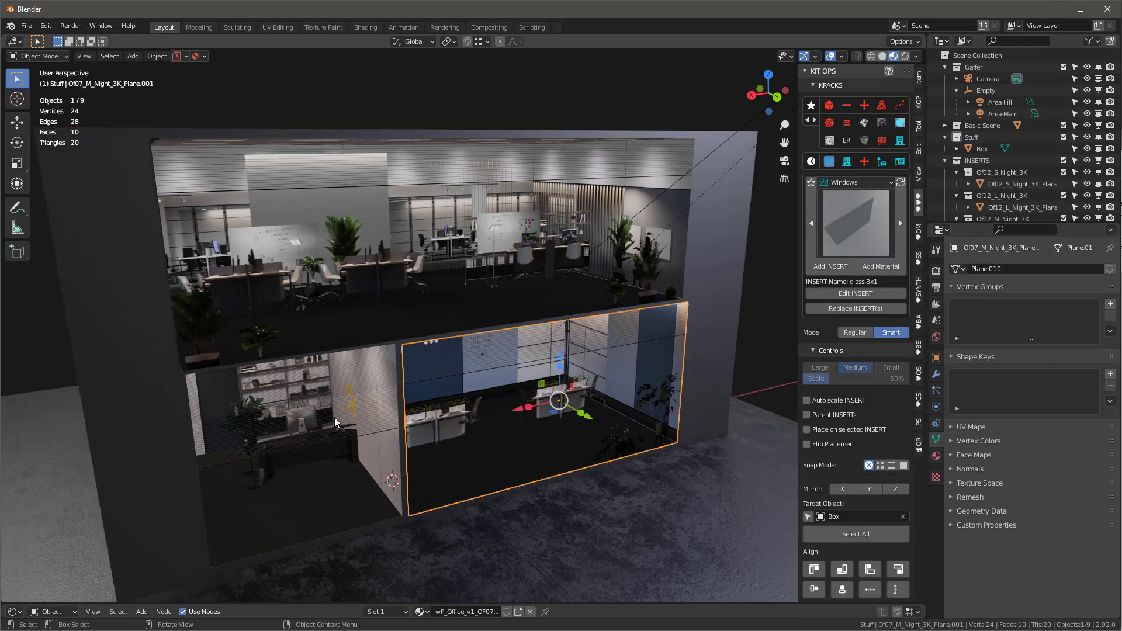
click(351, 416)
click(480, 342)
click(581, 227)
click(874, 234)
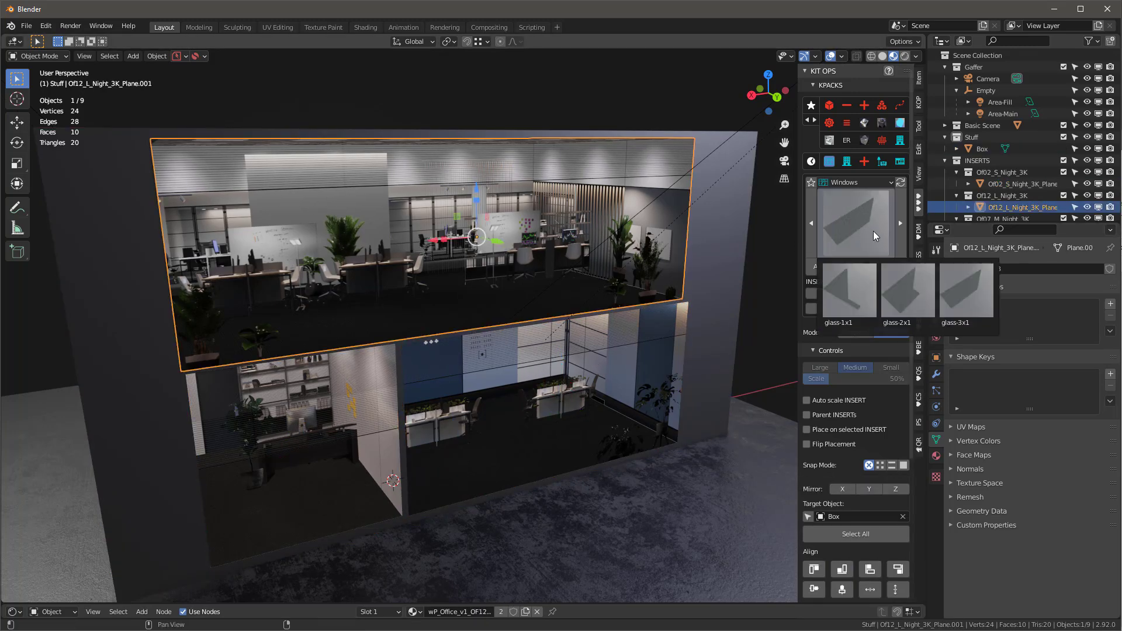
click(857, 304)
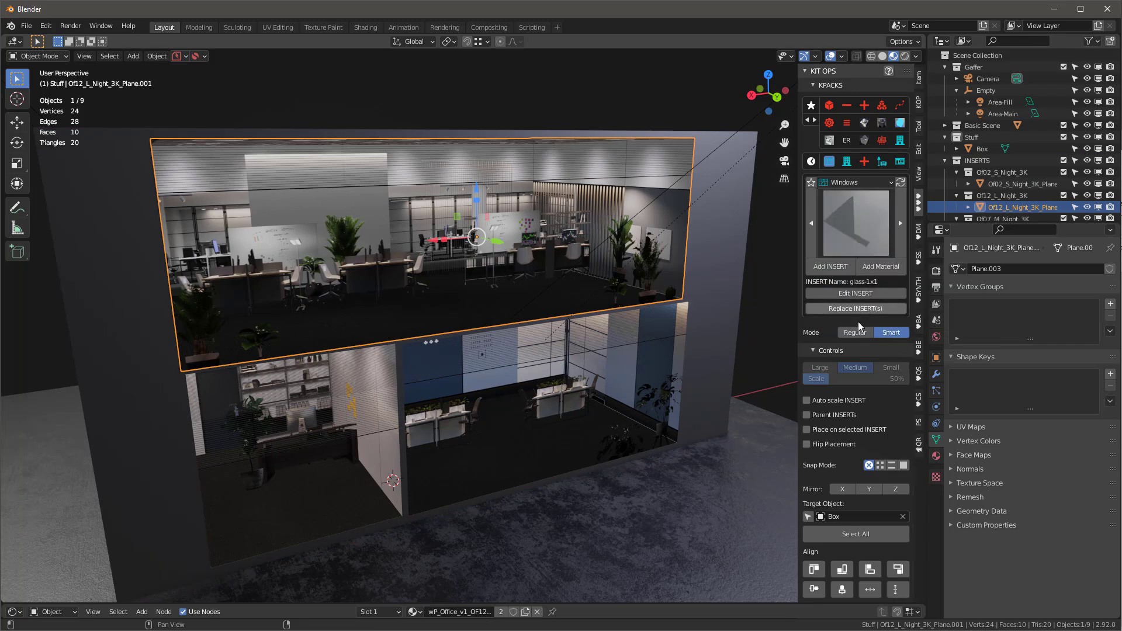
click(321, 430)
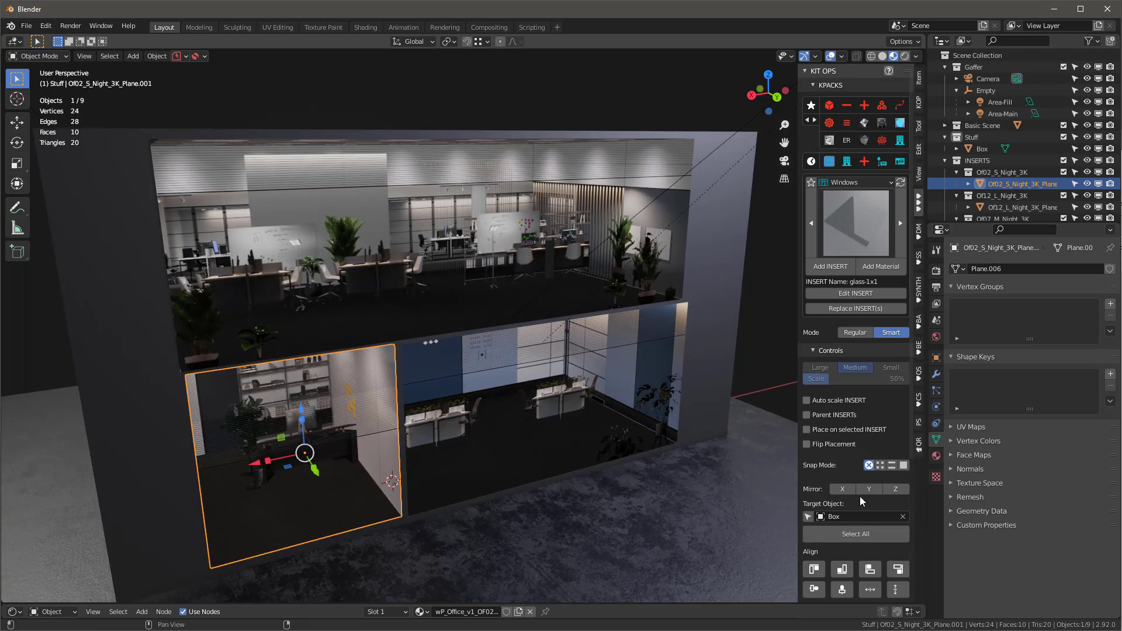
Enable snapping and place a glass-1x1 insert over the lower-left room.
scroll(858, 472, down, 3)
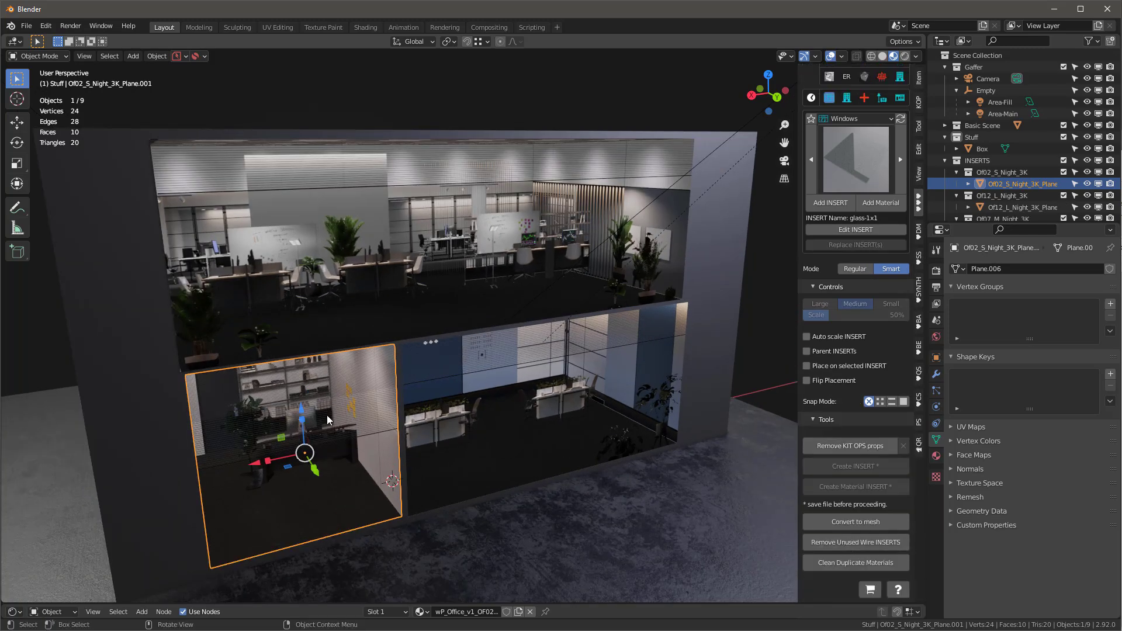
click(904, 401)
click(840, 206)
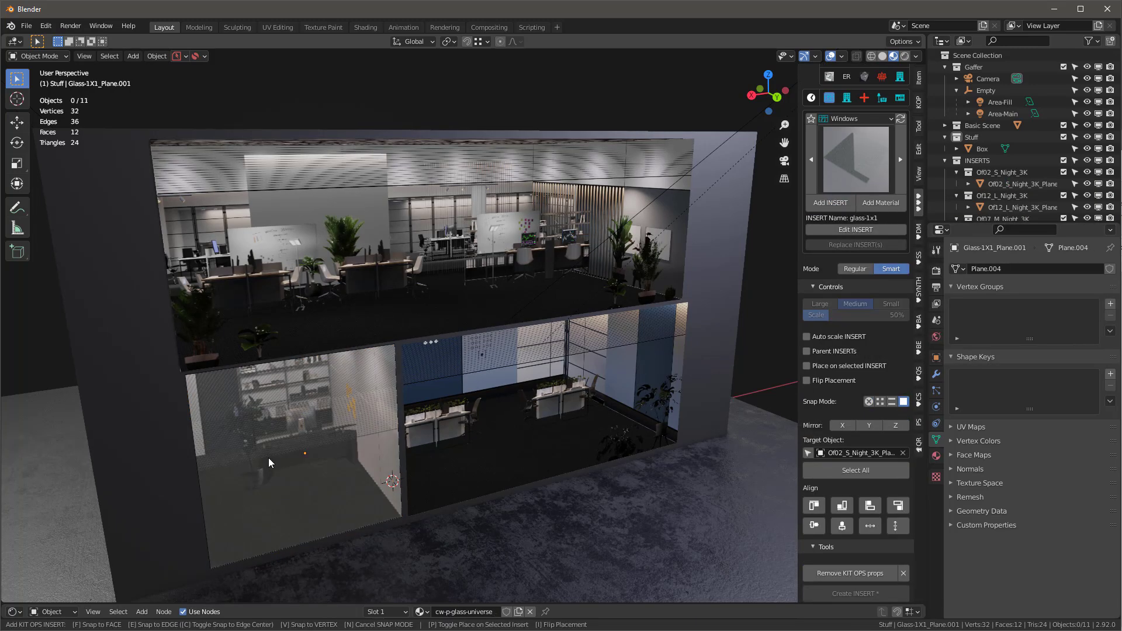
click(271, 457)
Choose the glass-2x1 window insert and add it over the middle room.
middle_drag(475, 419, 526, 368)
click(535, 382)
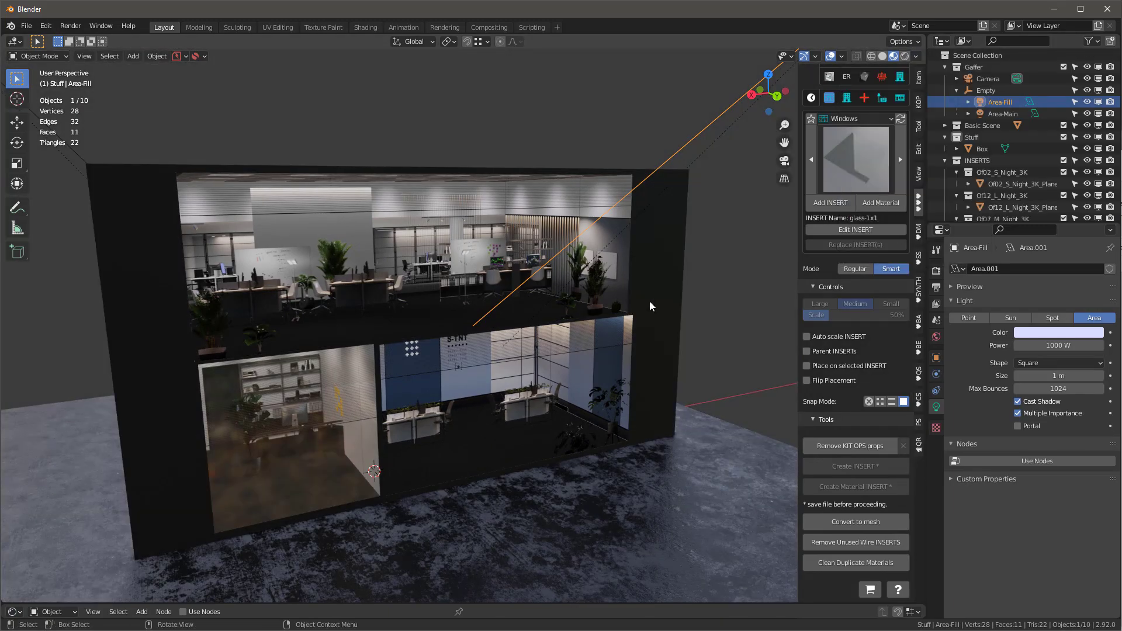
middle_drag(651, 301, 577, 341)
scroll(482, 384, up, 3)
click(868, 149)
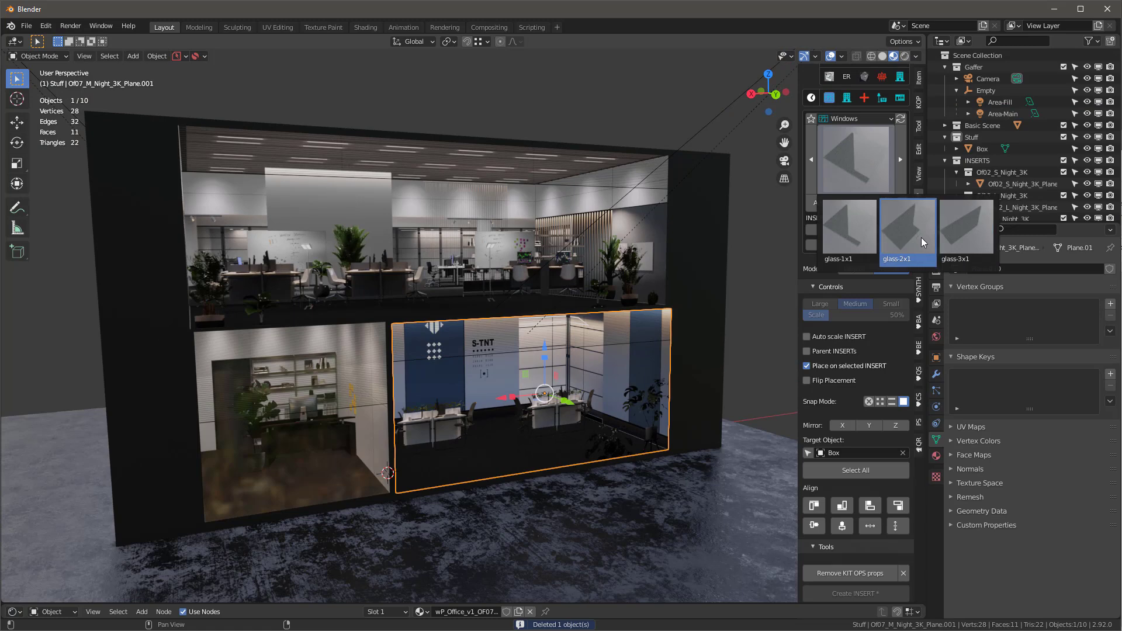
click(921, 237)
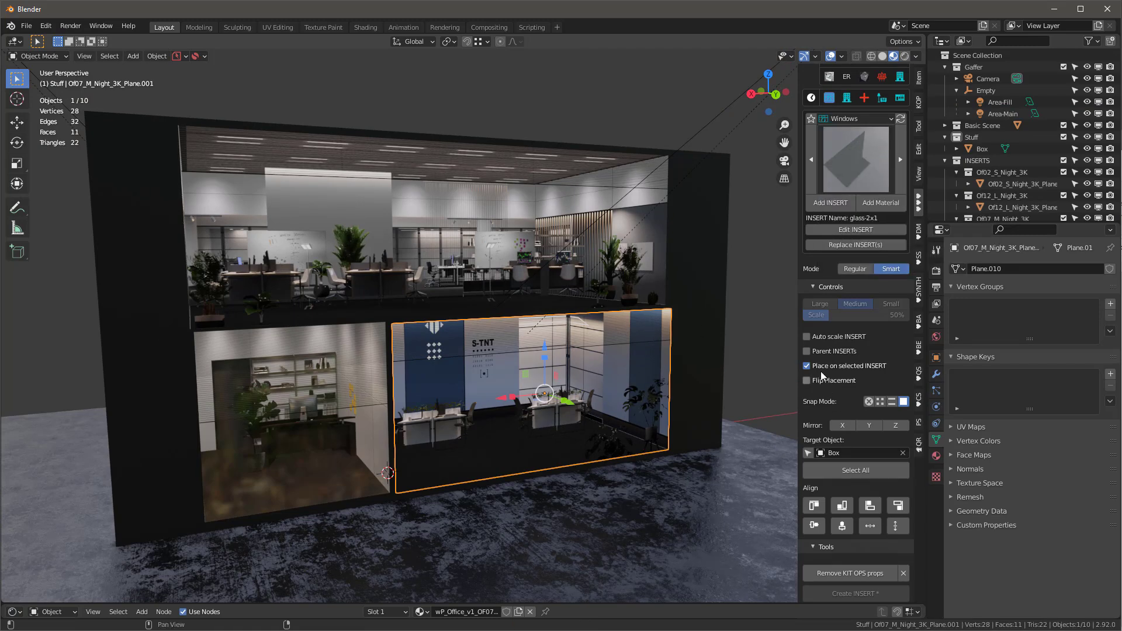
click(836, 205)
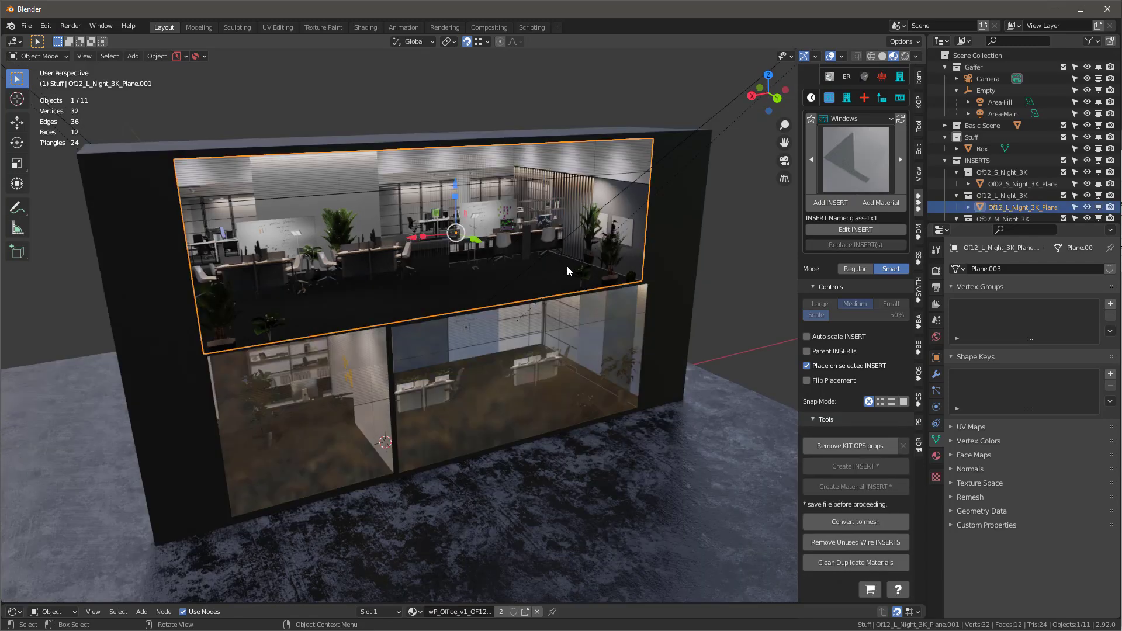
Pick glass-1x1 from the KIT OPS gallery and place it on the upper Of12 office plane.
click(482, 161)
click(570, 230)
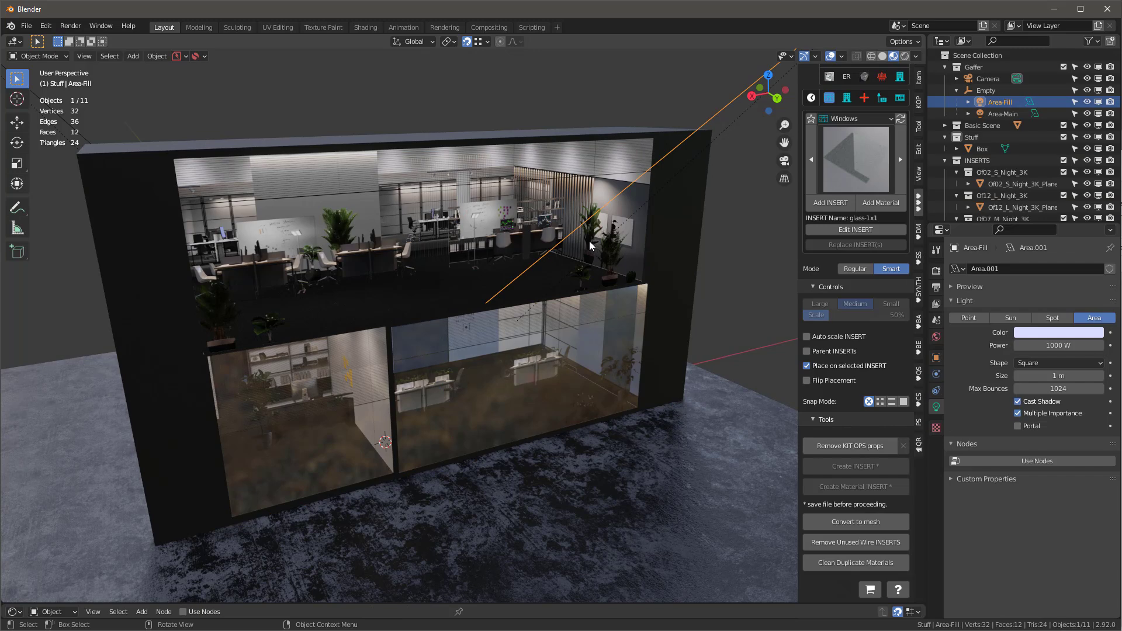
click(521, 166)
middle_drag(521, 166, 569, 166)
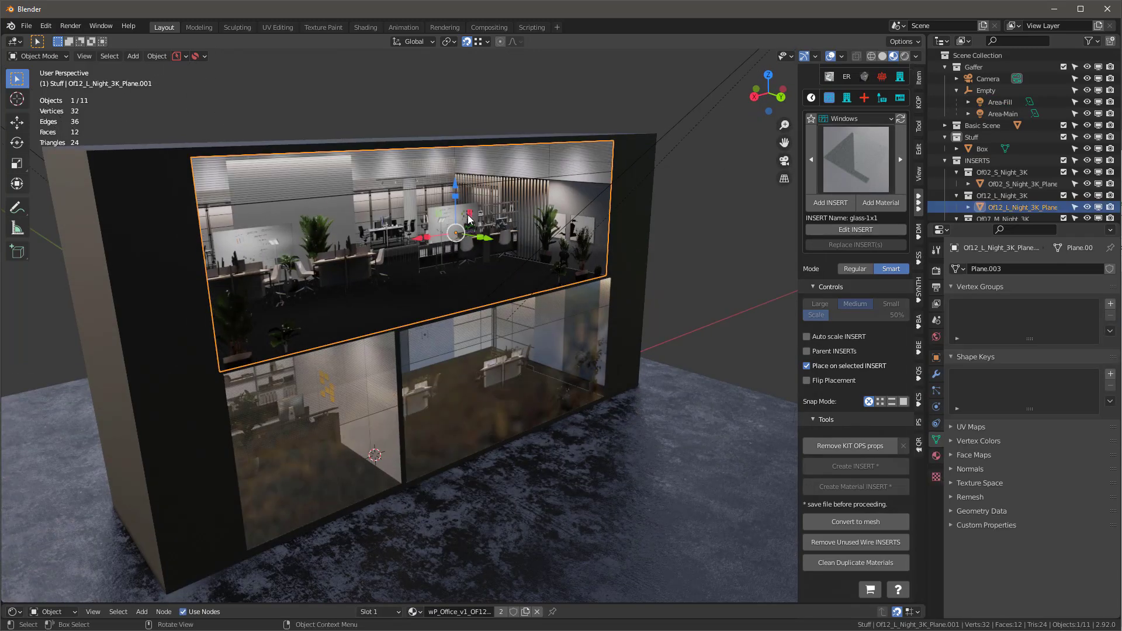
click(842, 162)
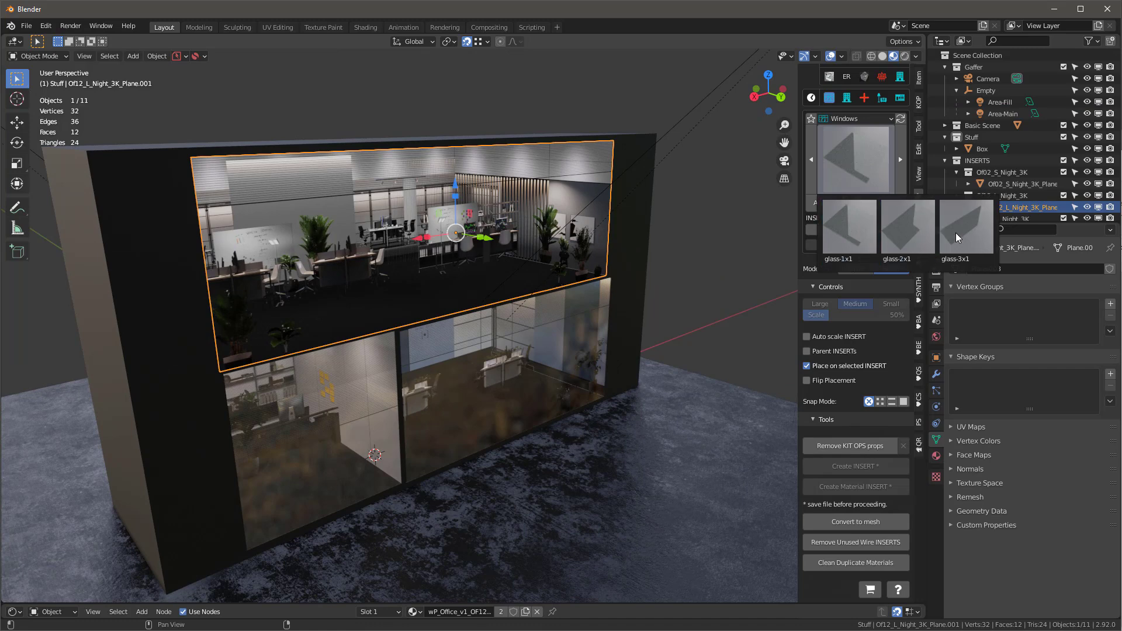
click(842, 228)
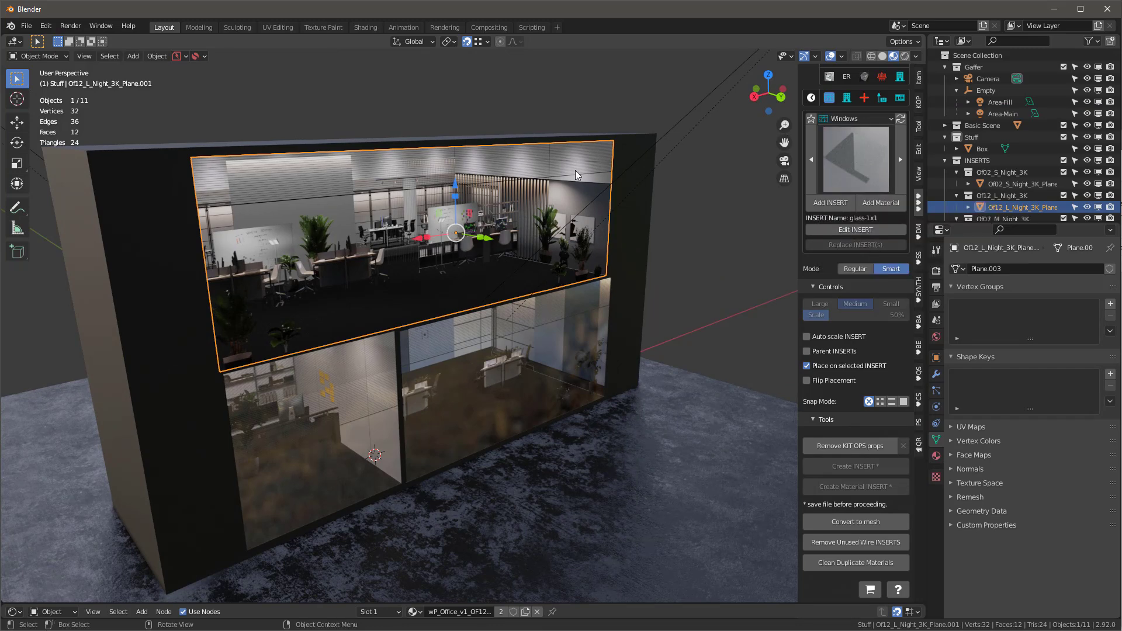
middle_drag(575, 175, 571, 175)
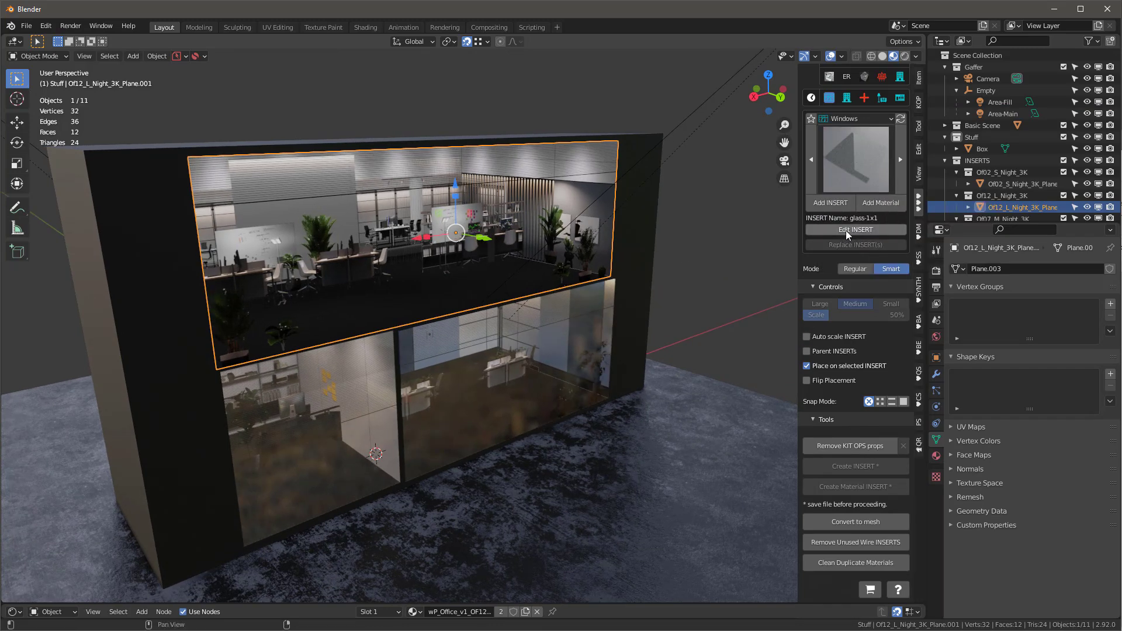
click(822, 201)
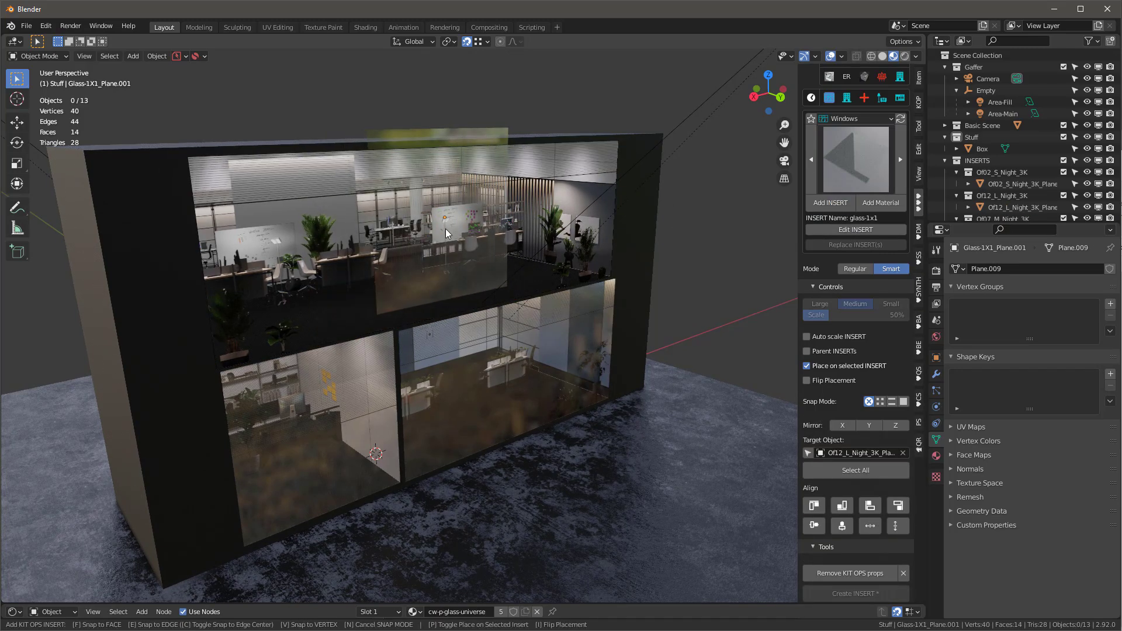
click(477, 239)
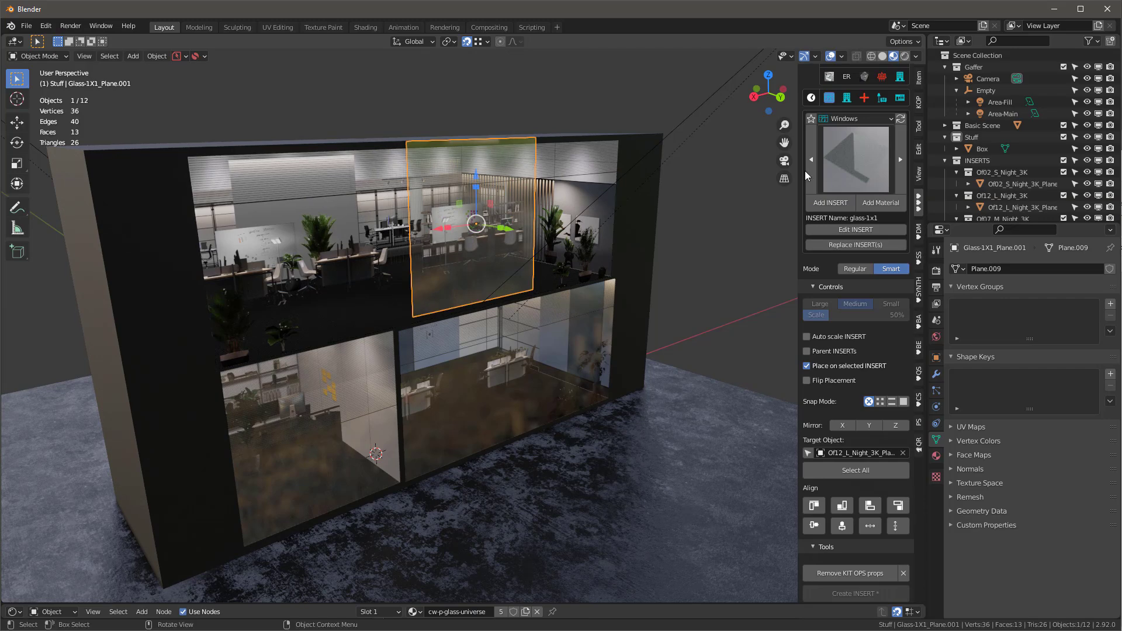
Shift the glass pane left along X and lower it to Z 3.1449 in the Item tab.
click(597, 191)
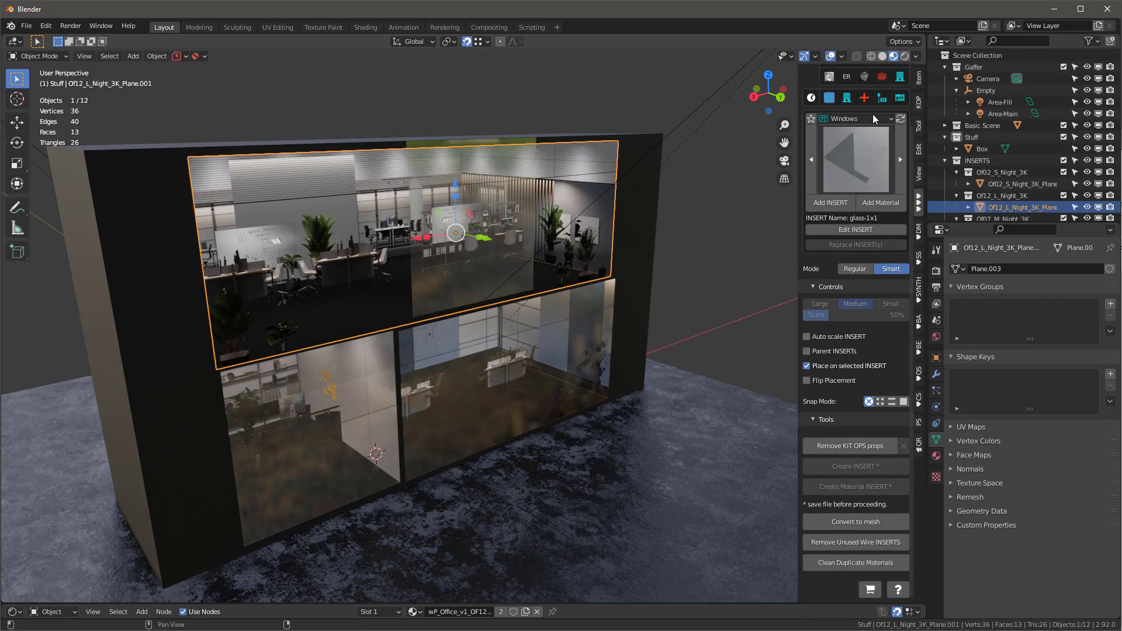
click(920, 78)
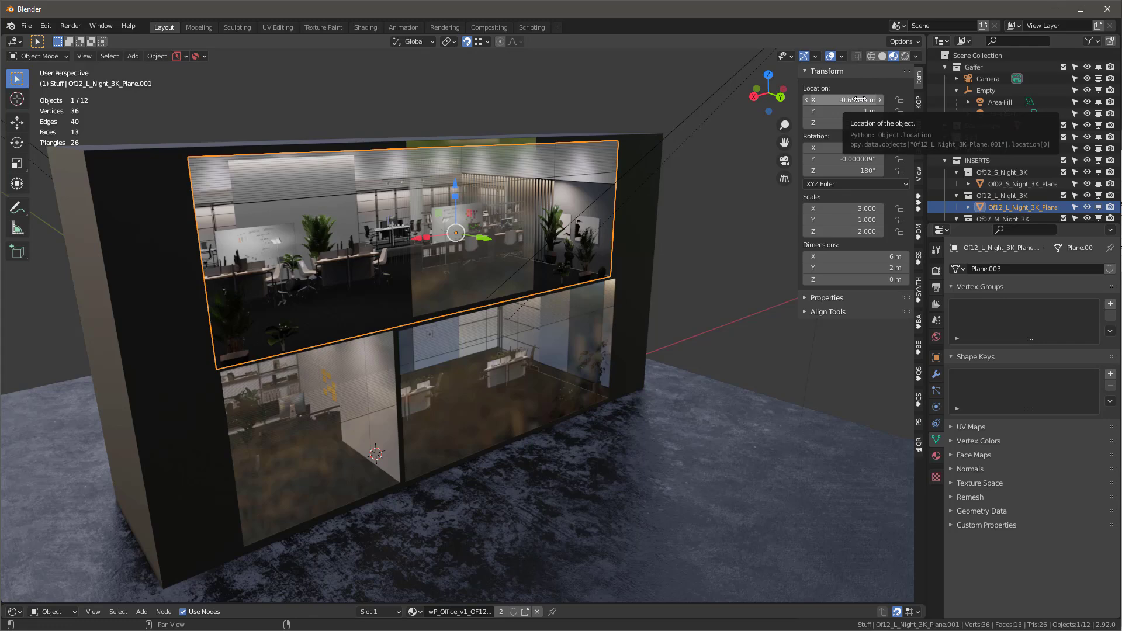
click(338, 230)
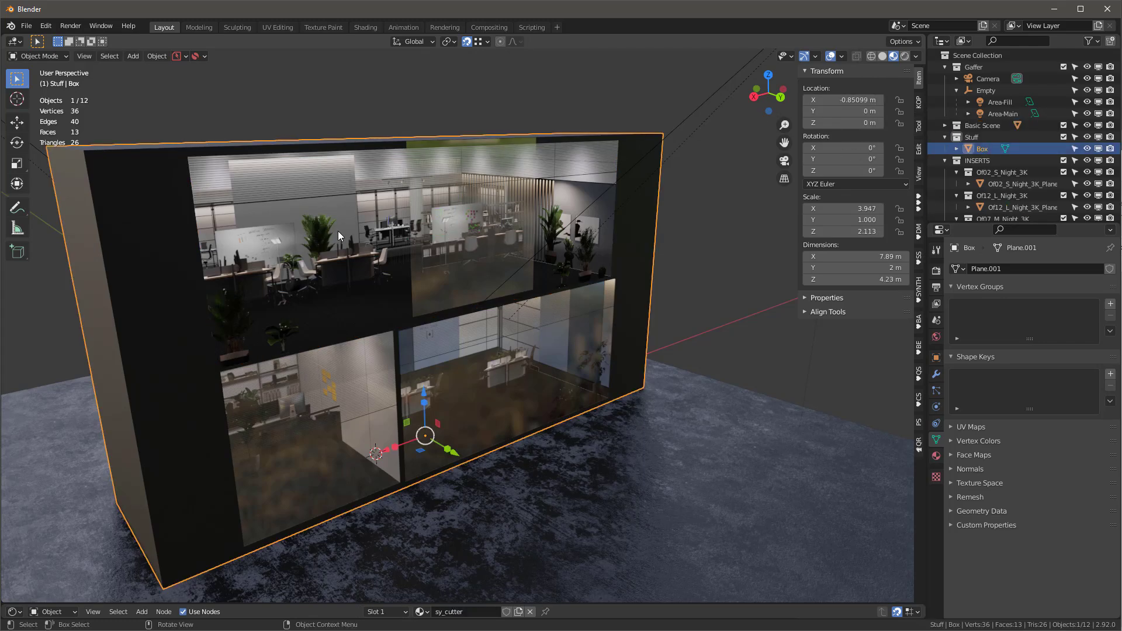
click(465, 216)
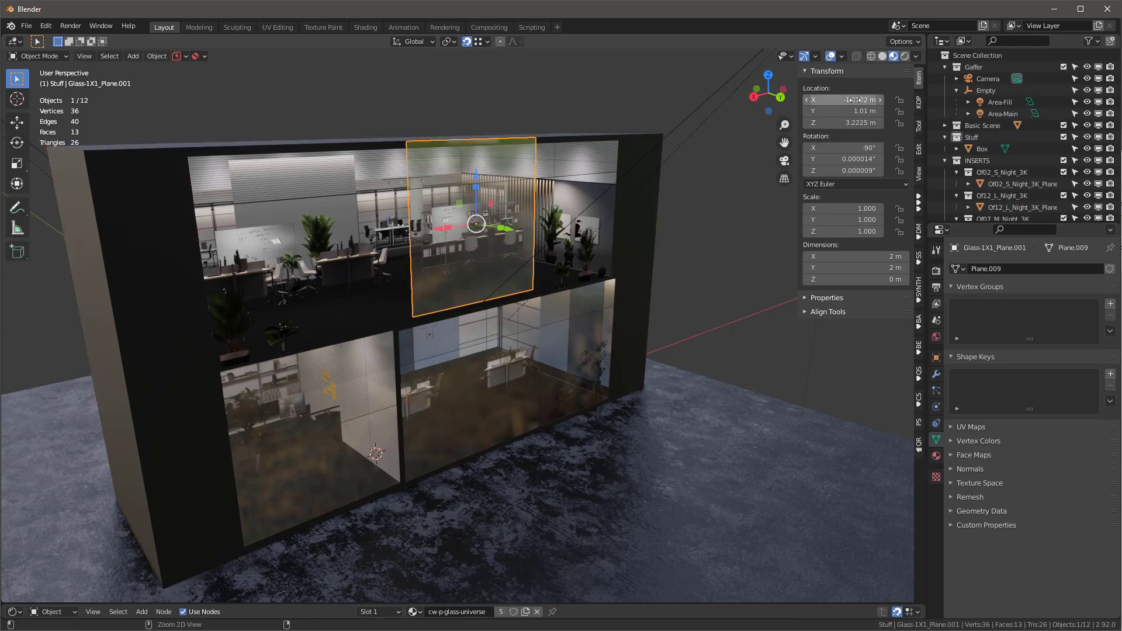
drag(854, 100, 855, 100)
click(547, 217)
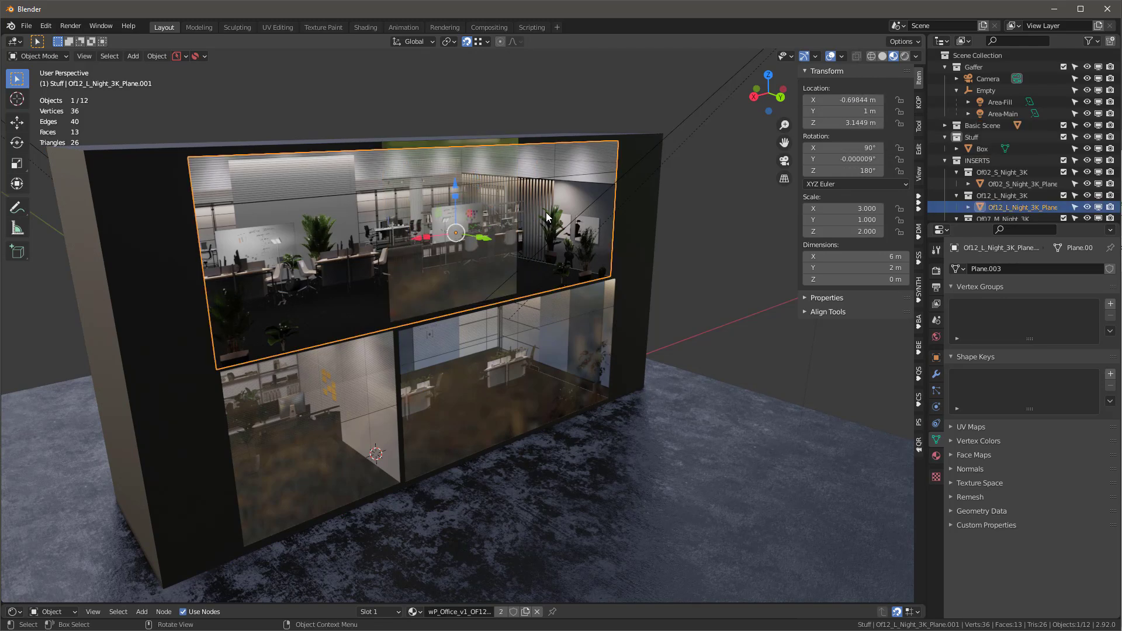
click(454, 190)
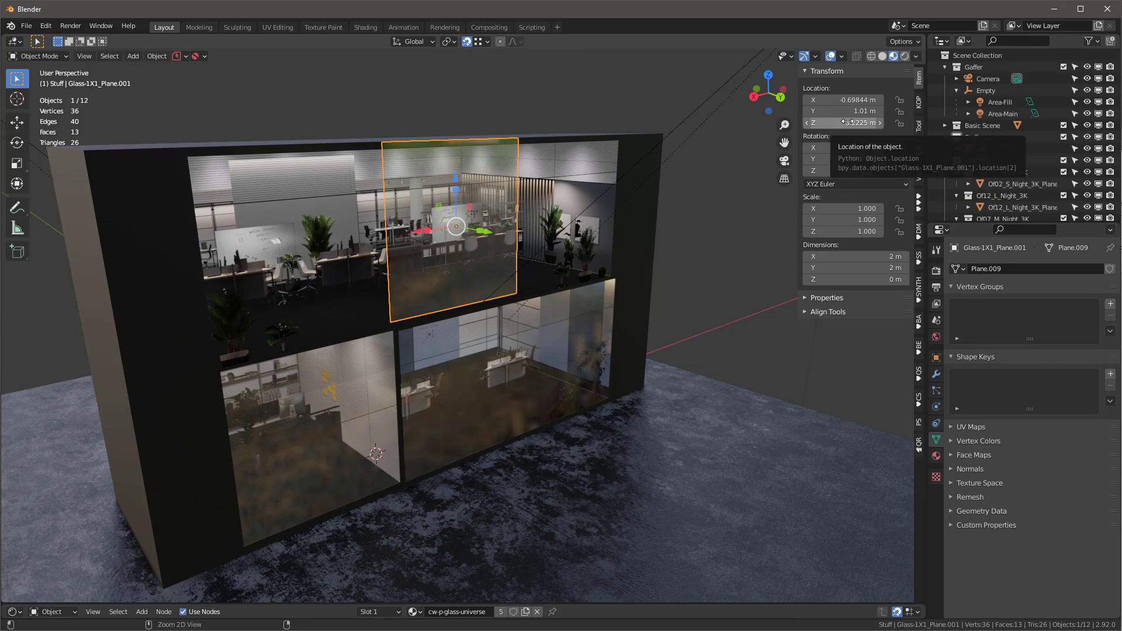
drag(847, 121, 837, 122)
Stretch the glass pane across the upper floor's width with KIT OPS Align, then deselect it.
click(918, 271)
scroll(837, 532, down, 2)
click(871, 525)
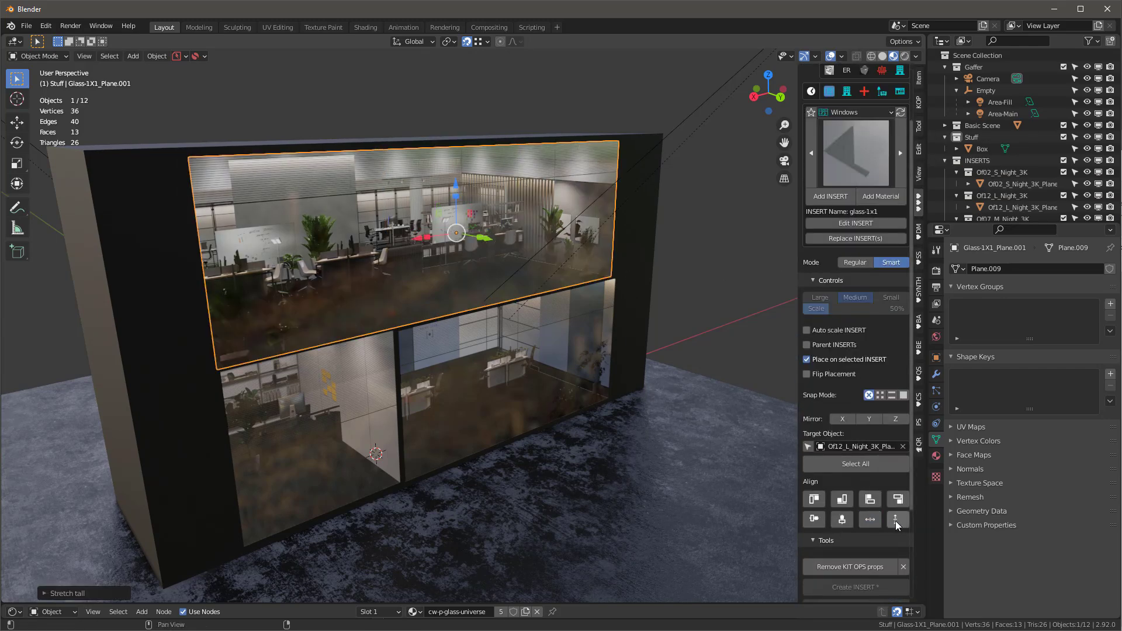
middle_drag(672, 304, 607, 250)
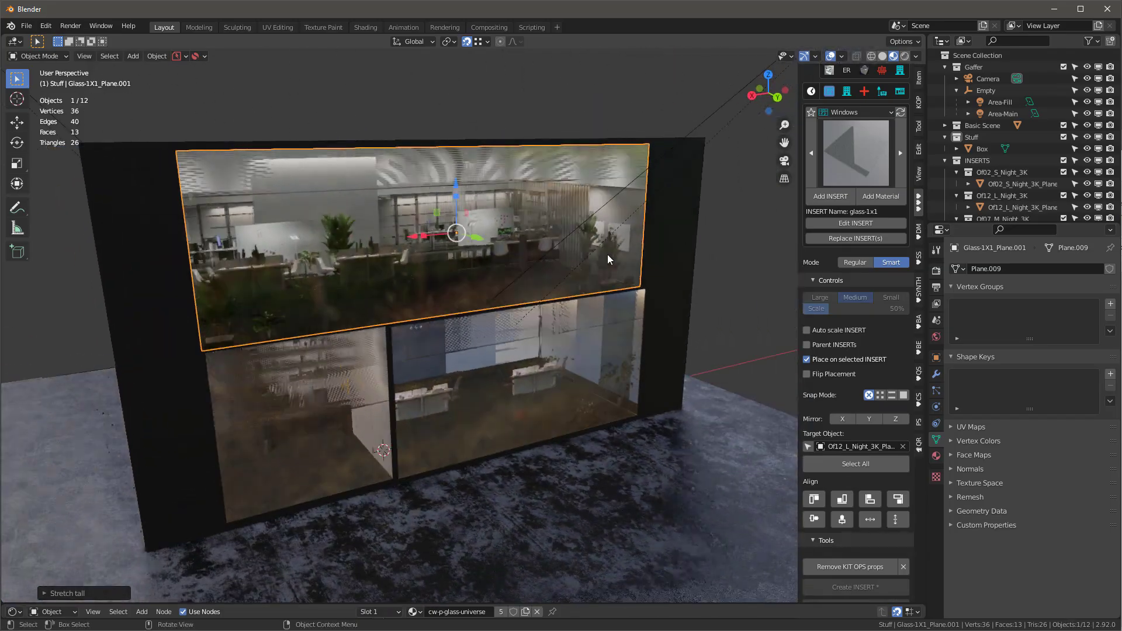
click(738, 244)
middle_drag(739, 244, 458, 305)
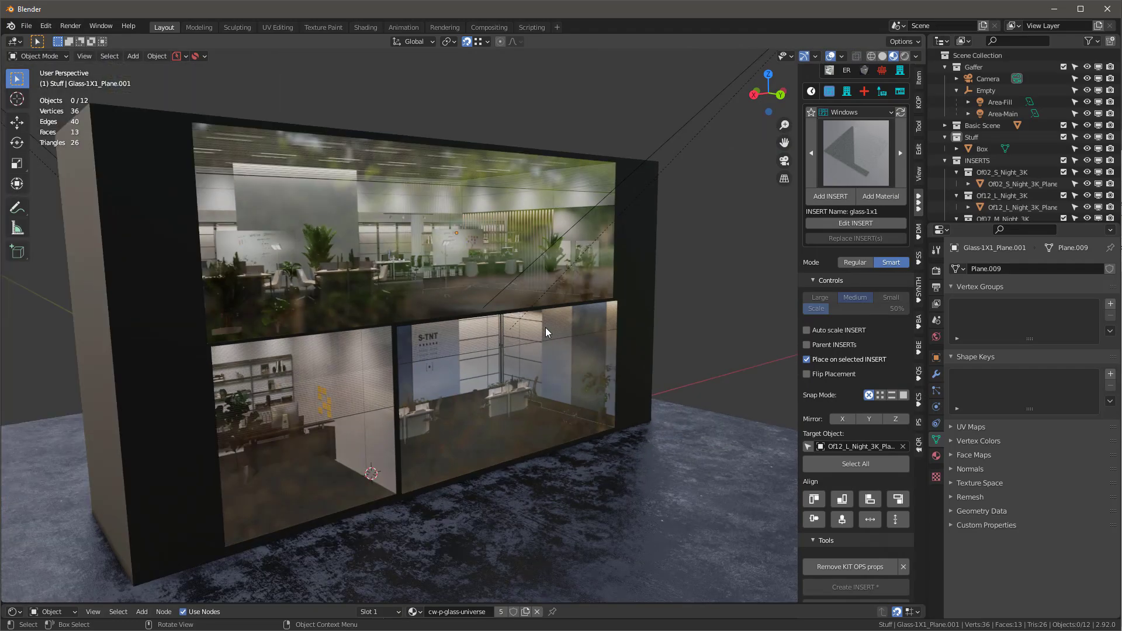
Switch the viewport to Rendered shading and orbit to face the glass-fronted building.
middle_drag(543, 329, 522, 318)
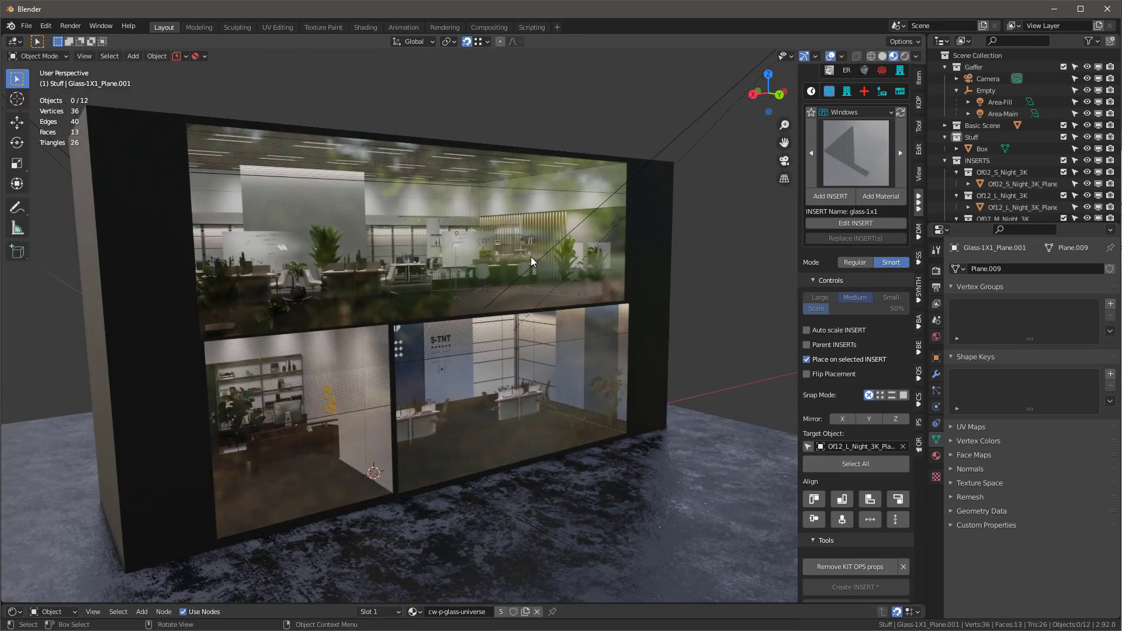
key(z)
click(585, 136)
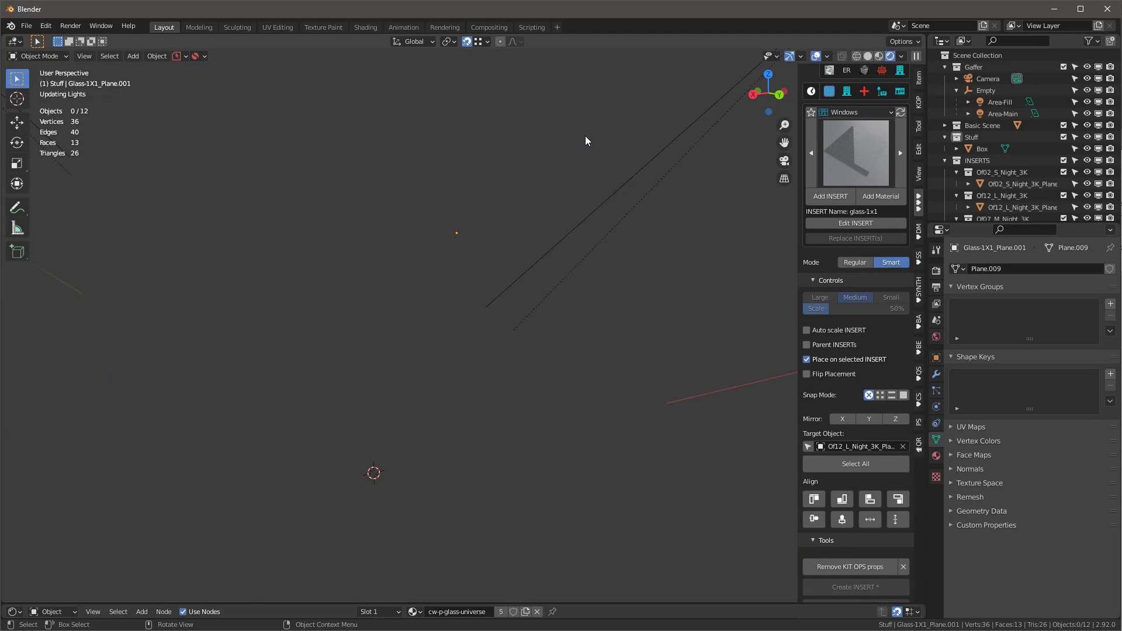
mouse_move(682, 189)
middle_down()
mouse_move(591, 194)
mouse_move(593, 178)
mouse_move(602, 241)
mouse_move(620, 246)
mouse_move(594, 240)
mouse_move(606, 264)
mouse_move(612, 251)
mouse_move(606, 305)
mouse_move(638, 305)
mouse_move(479, 255)
mouse_move(359, 234)
mouse_move(409, 224)
mouse_move(487, 334)
middle_up()
Delete the upper glass pane and orbit to a lower, more frontal angle.
click(363, 231)
key(Delete)
click(630, 348)
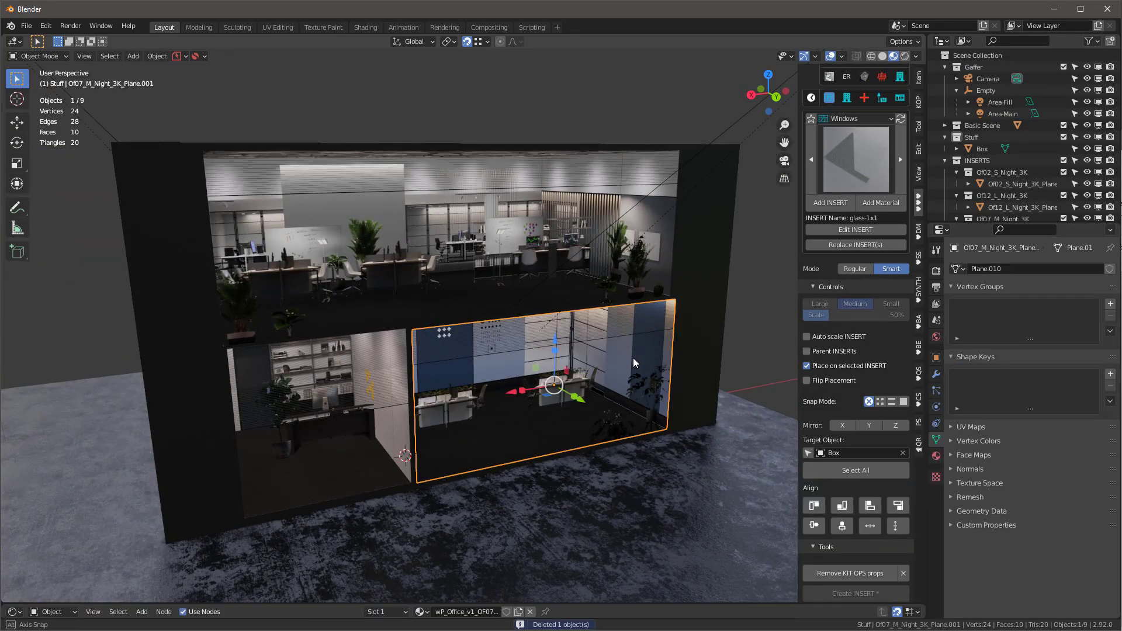
scroll(918, 168, up, 5)
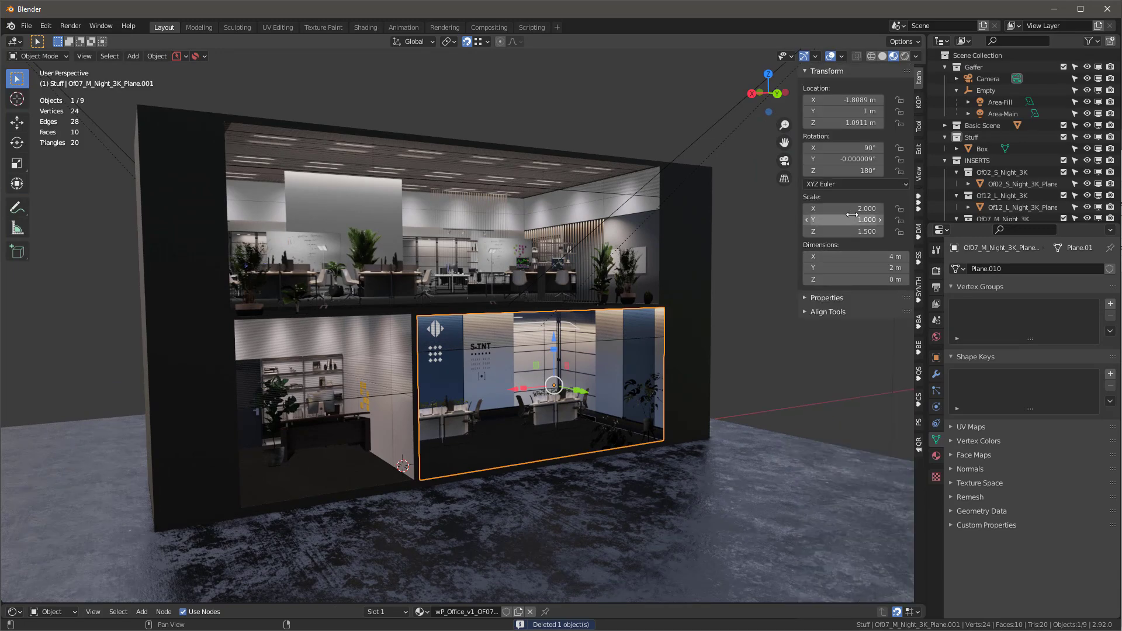
middle_drag(525, 328, 530, 221)
Enlarge the upper Of12 insert, raise it to Z 3.4316, and set Scale Z to 2.575.
click(529, 223)
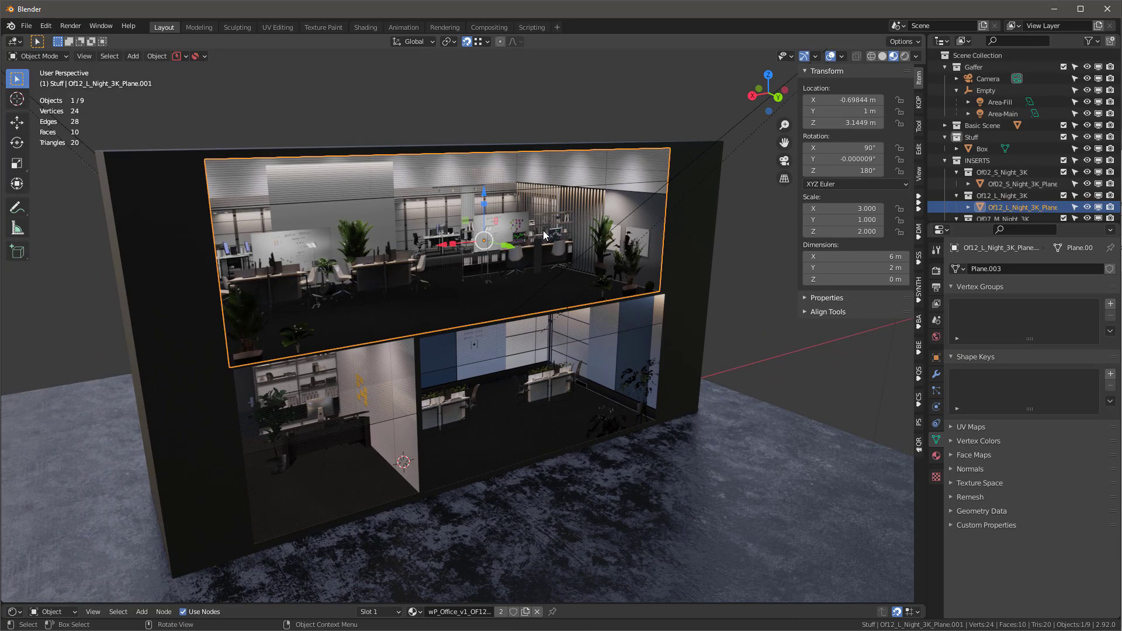
key(s)
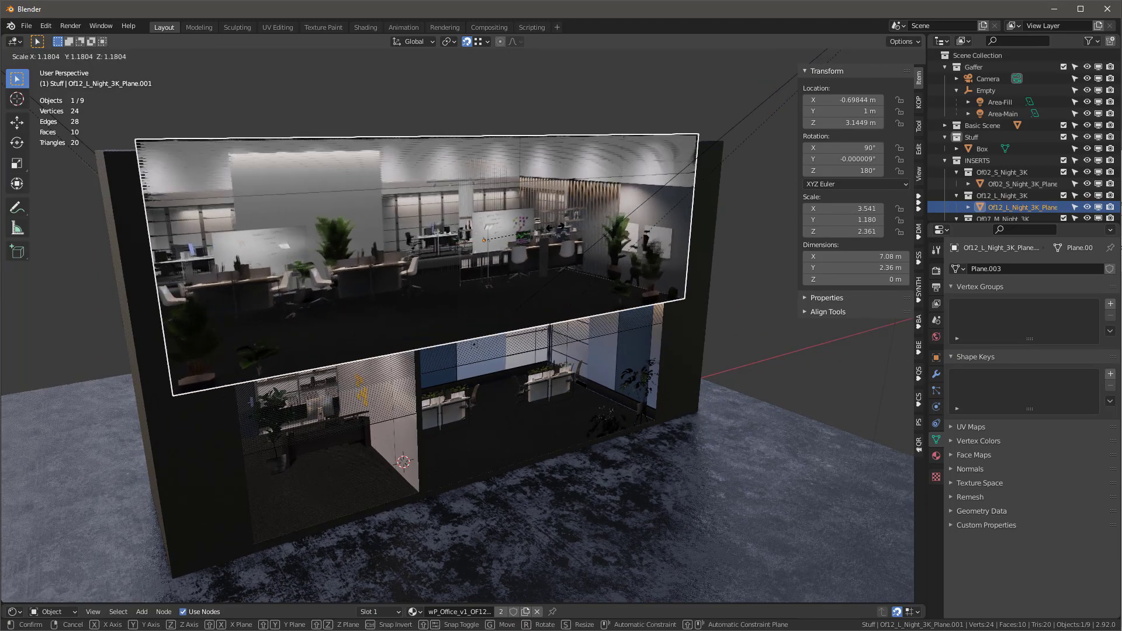
click(538, 229)
middle_drag(485, 196, 497, 204)
drag(497, 204, 516, 227)
middle_drag(517, 227, 542, 241)
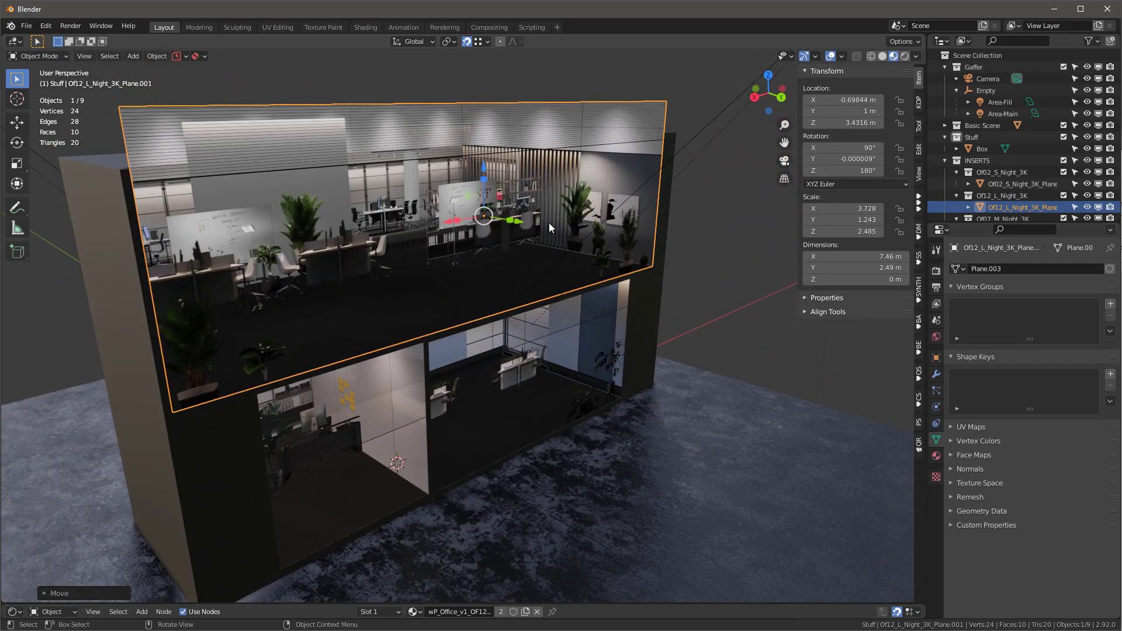
scroll(548, 221, up, 5)
middle_drag(608, 219, 620, 252)
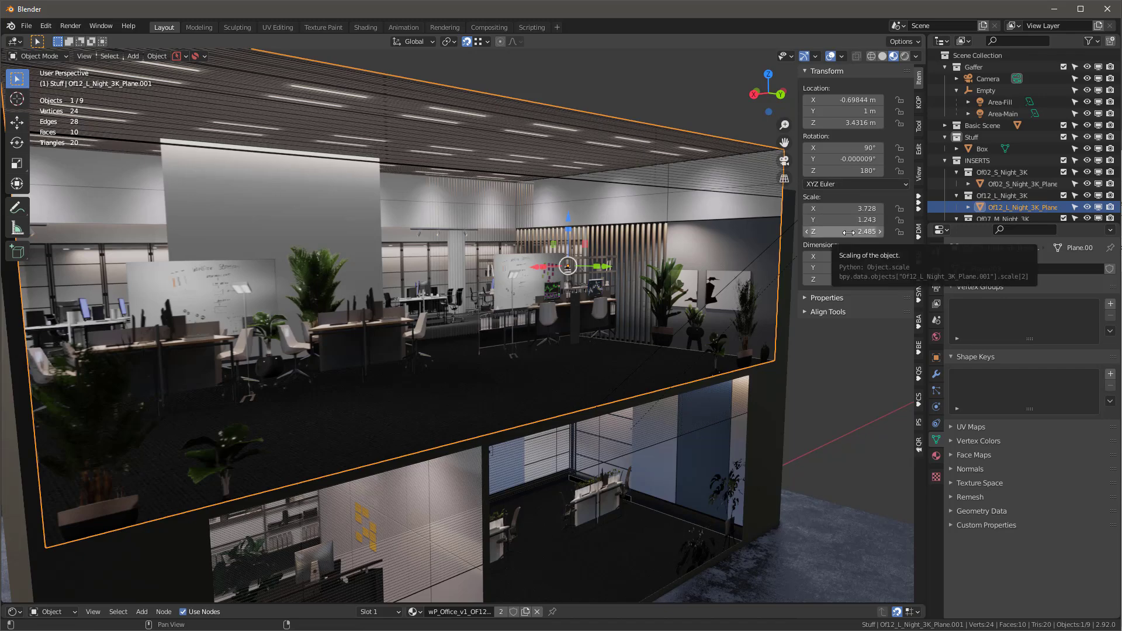
mouse_move(848, 232)
mouse_down()
mouse_move(891, 232)
mouse_move(843, 232)
mouse_move(883, 232)
mouse_move(856, 233)
mouse_up()
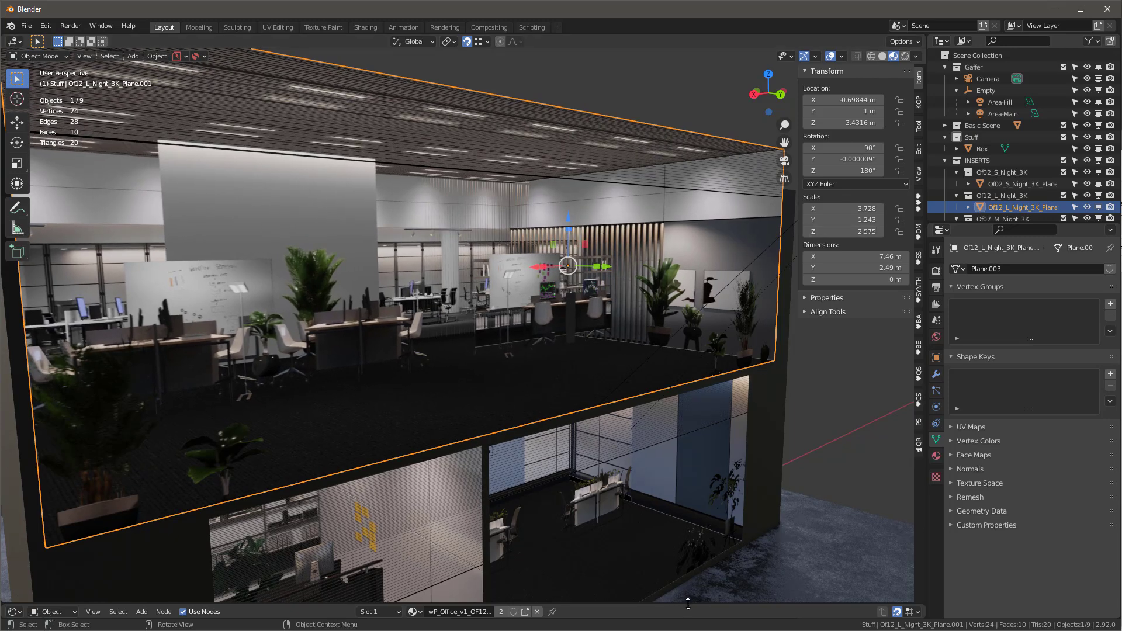
Enlarge the Shader Editor and center the Of12 material's Interior Mapping node.
drag(688, 604, 687, 403)
middle_drag(605, 493, 585, 482)
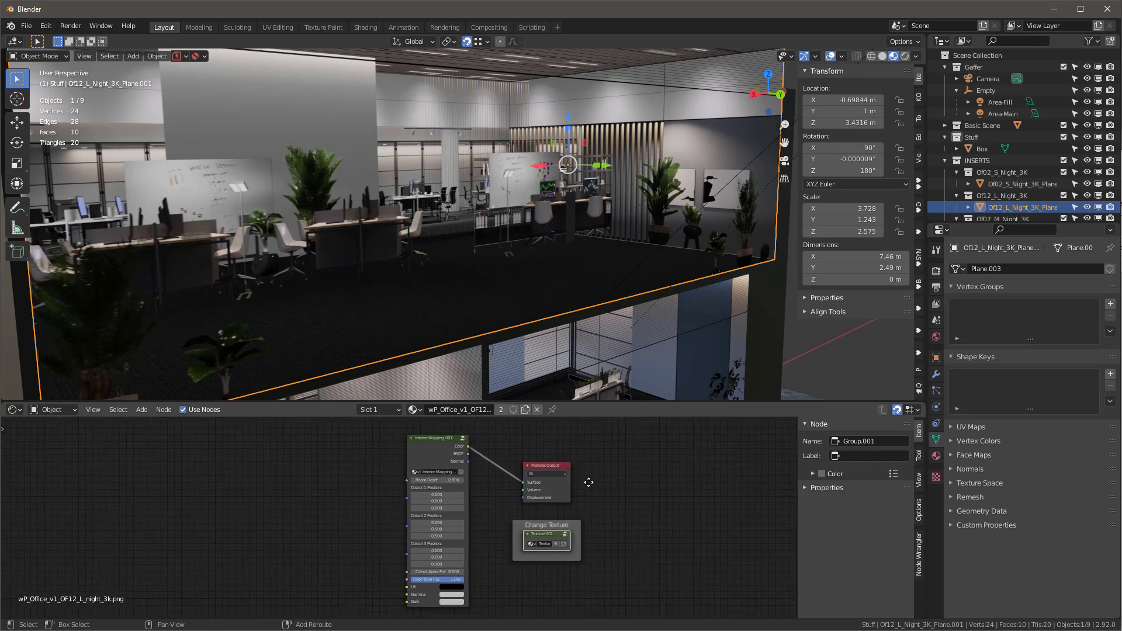
scroll(474, 485, up, 3)
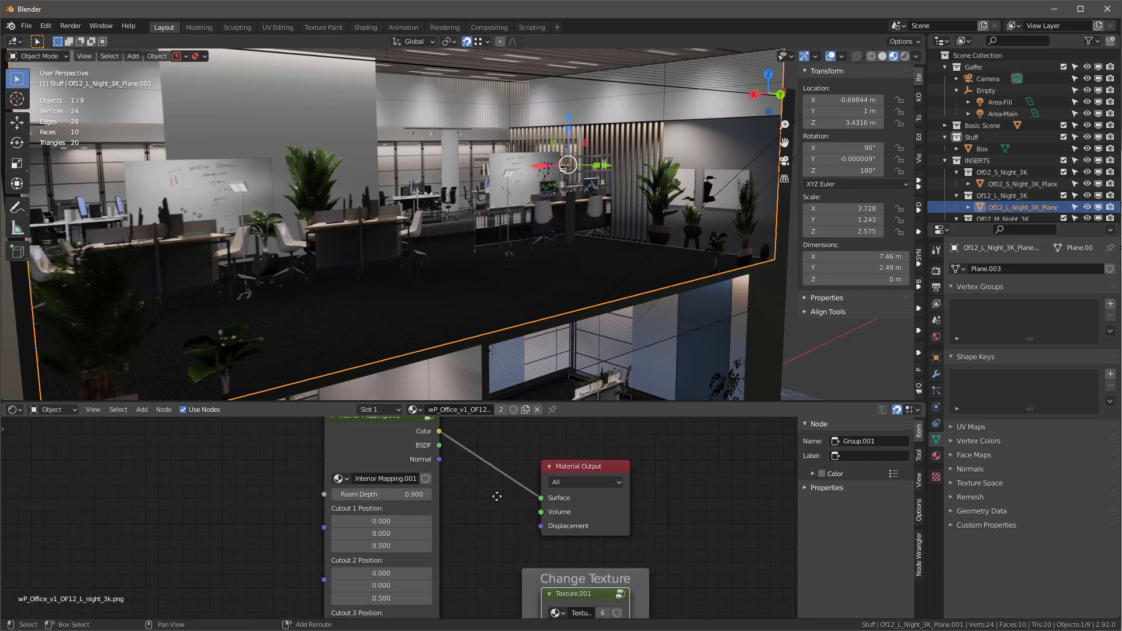
scroll(539, 487, up, 2)
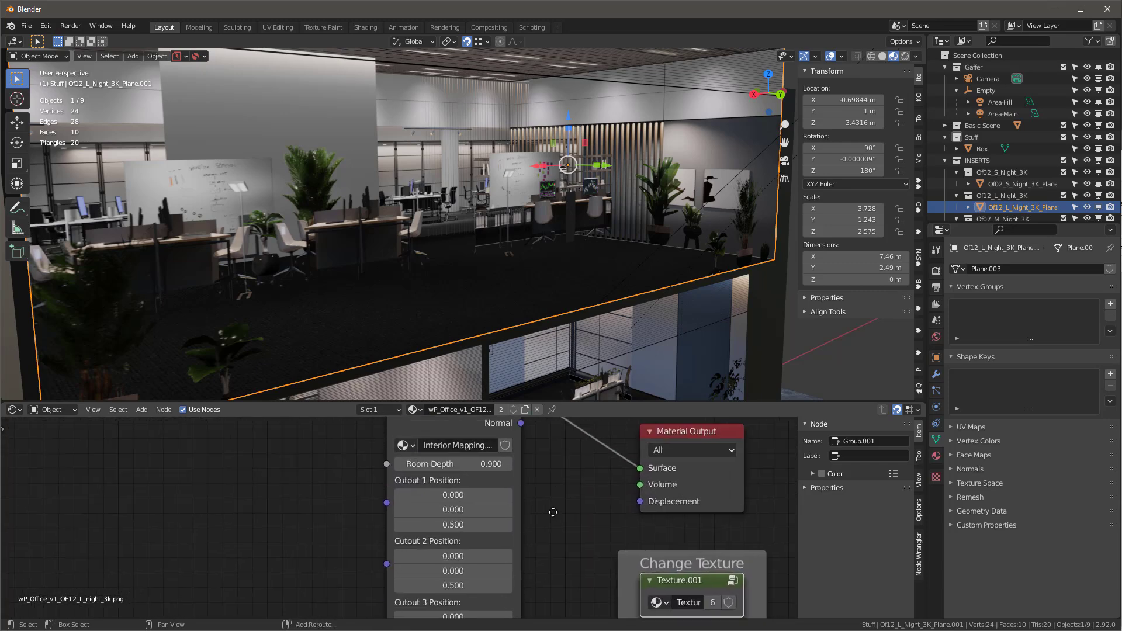
middle_drag(556, 511, 577, 453)
Set the Interior Mapping Cutout Alpha Falloff to 8.000 and Color Tone Fac to 1.000.
middle_drag(509, 328, 557, 238)
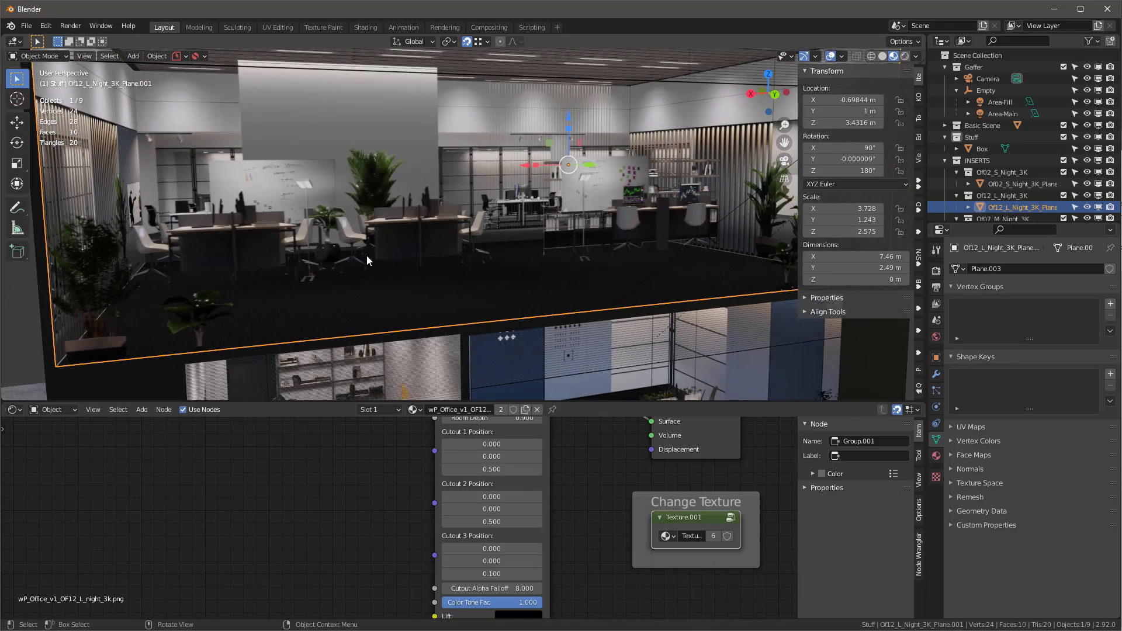
middle_drag(382, 259, 467, 248)
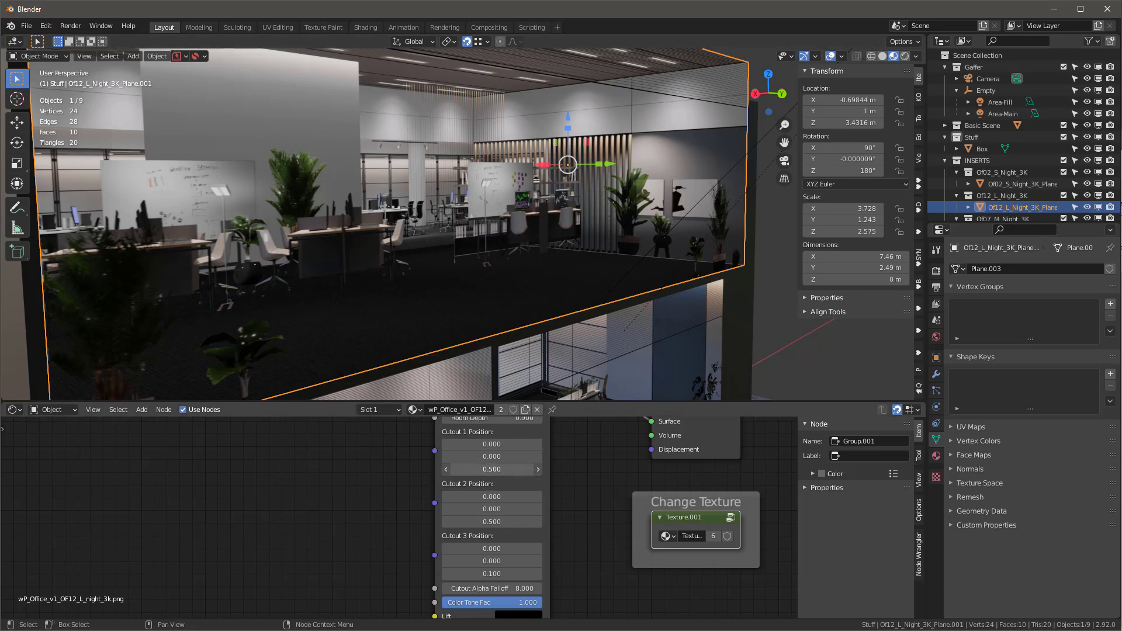
mouse_move(492, 470)
mouse_down()
mouse_move(447, 469)
mouse_move(492, 470)
mouse_up()
middle_drag(479, 350, 471, 215)
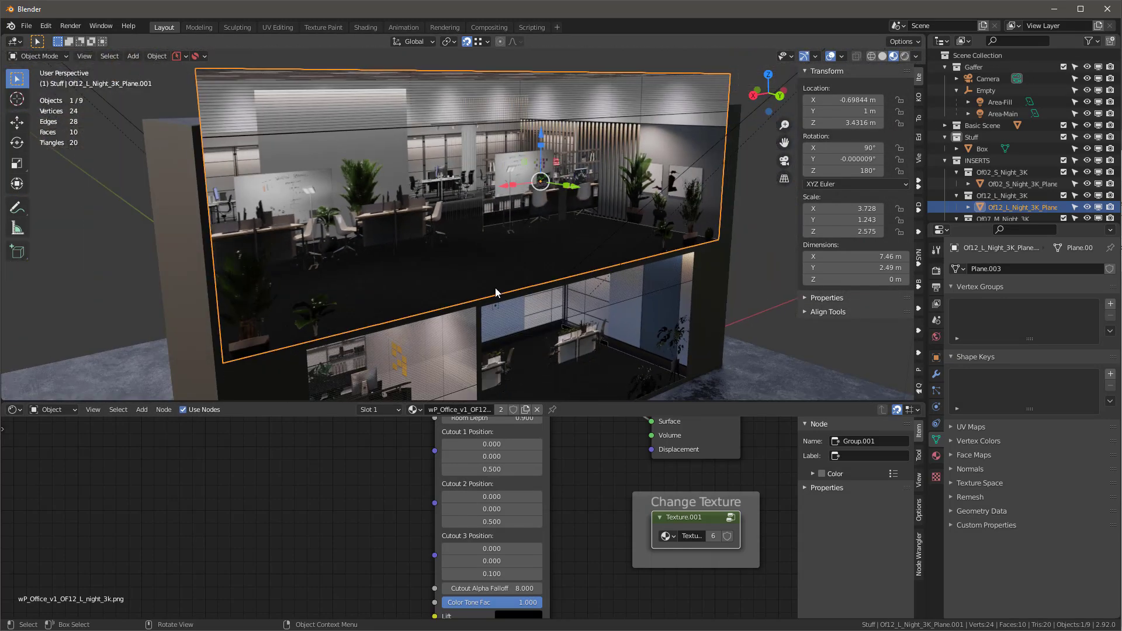
middle_drag(570, 516, 541, 416)
scroll(415, 192, up, 5)
scroll(313, 183, up, 3)
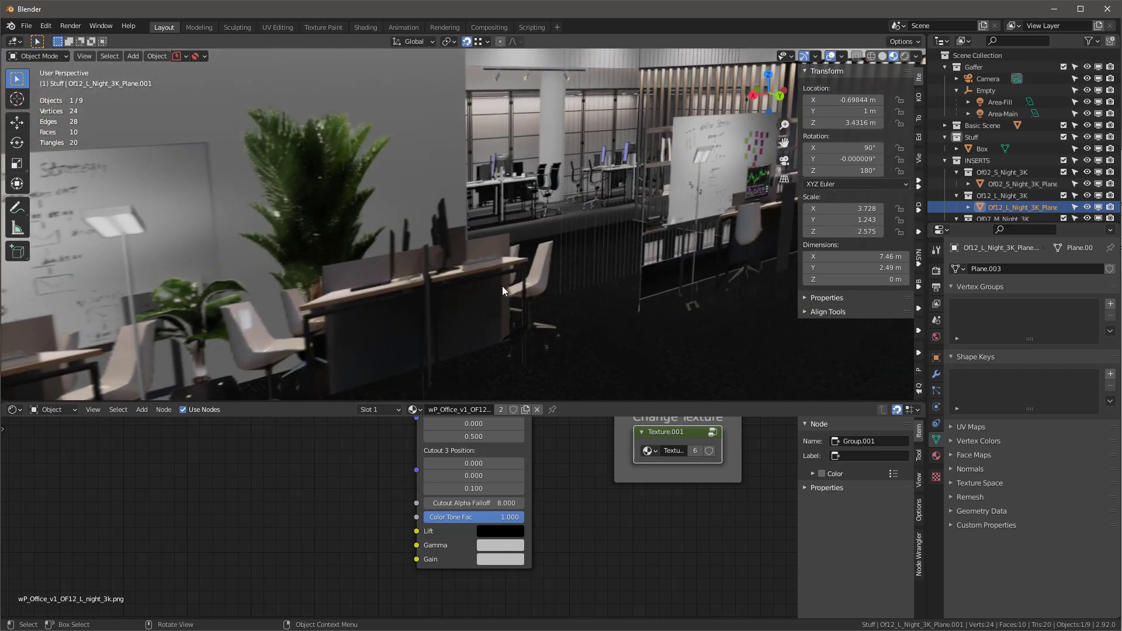
scroll(502, 285, down, 10)
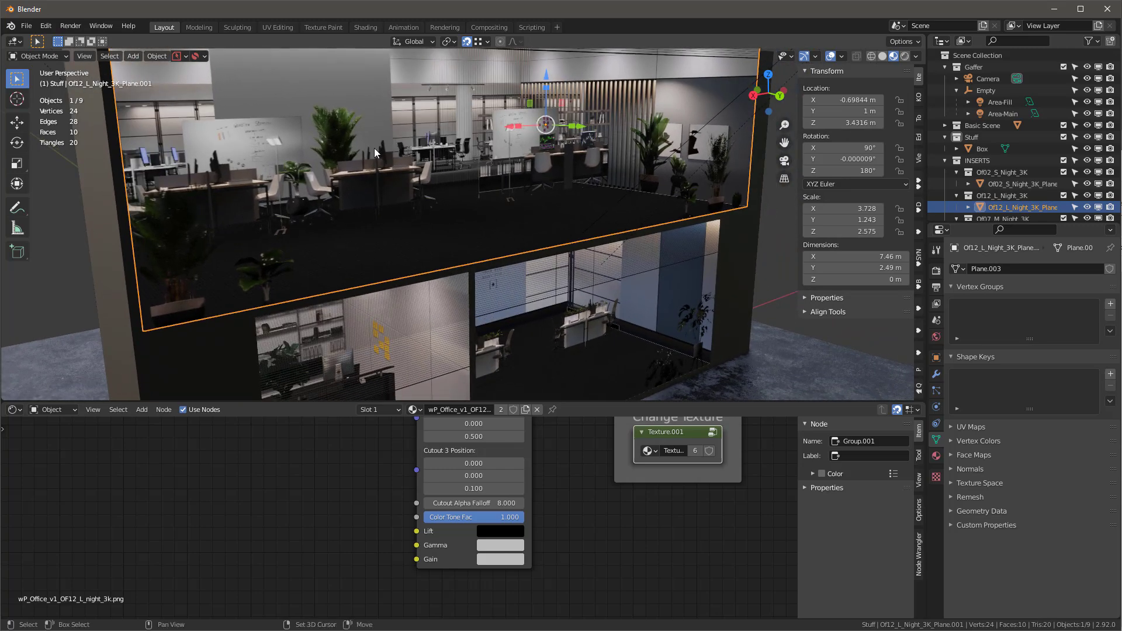
scroll(576, 497, up, 2)
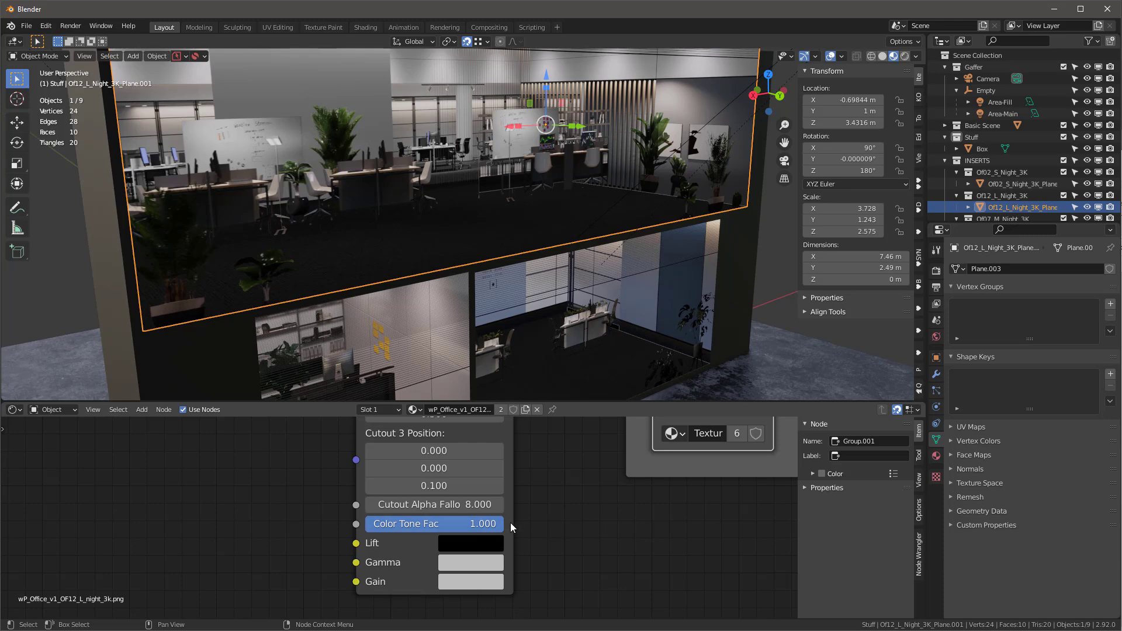
Tint the Interior Mapping Lift dark navy and the Gamma and Gain pale blue-grey.
mouse_move(563, 299)
shift+middle_down()
mouse_move(564, 255)
mouse_move(565, 307)
shift+middle_up()
click(467, 550)
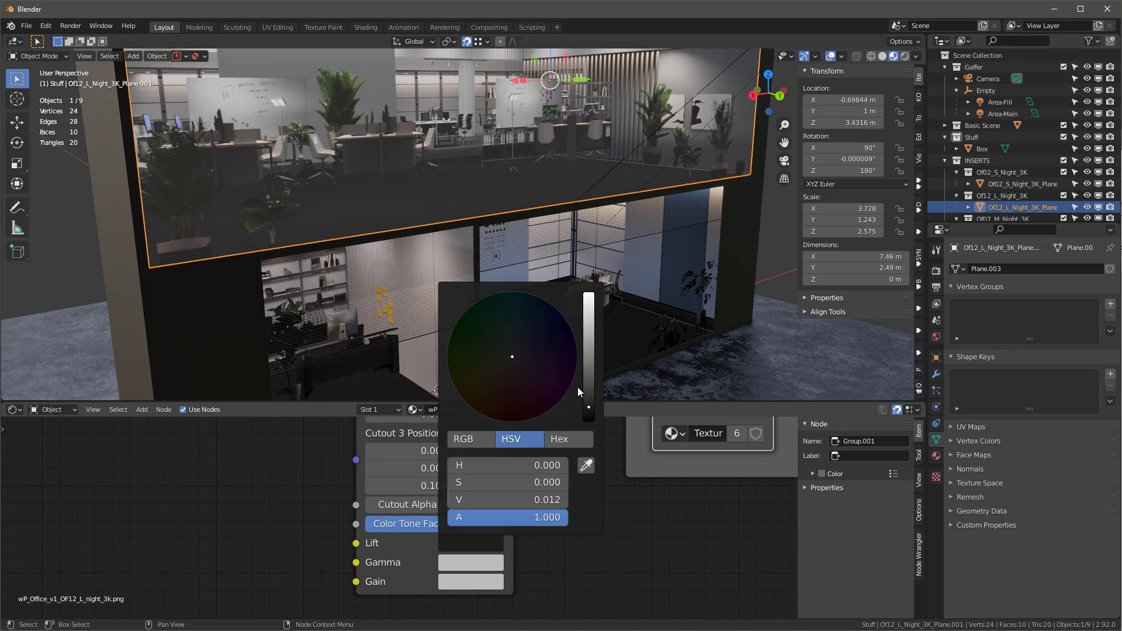
click(539, 305)
click(461, 563)
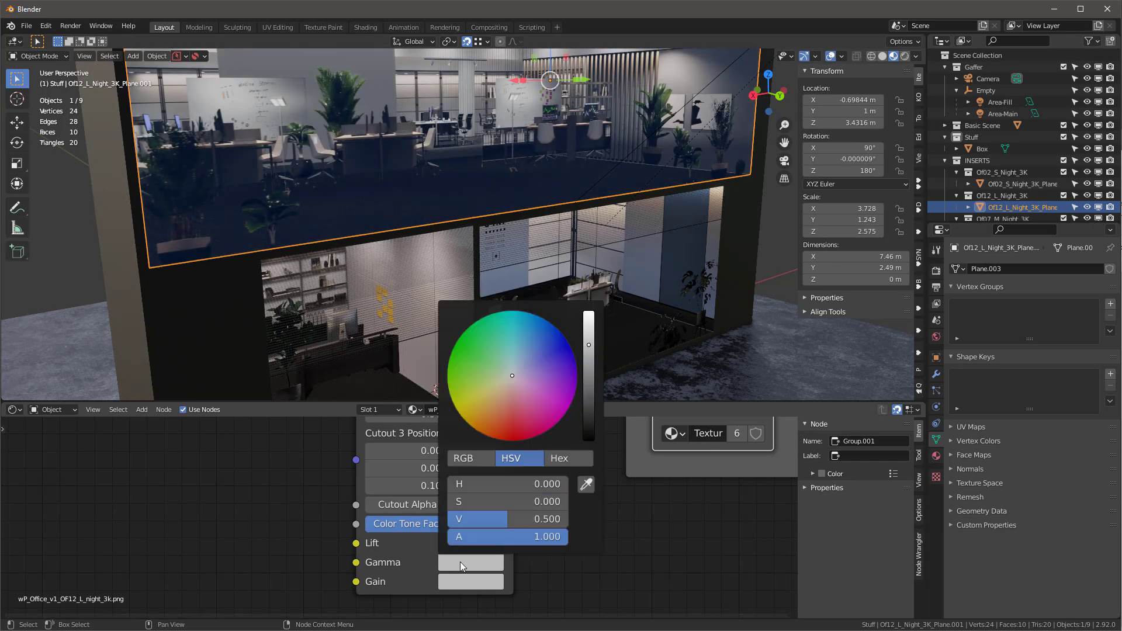
drag(538, 325, 523, 382)
click(471, 582)
middle_drag(515, 304, 619, 171)
scroll(566, 142, up, 4)
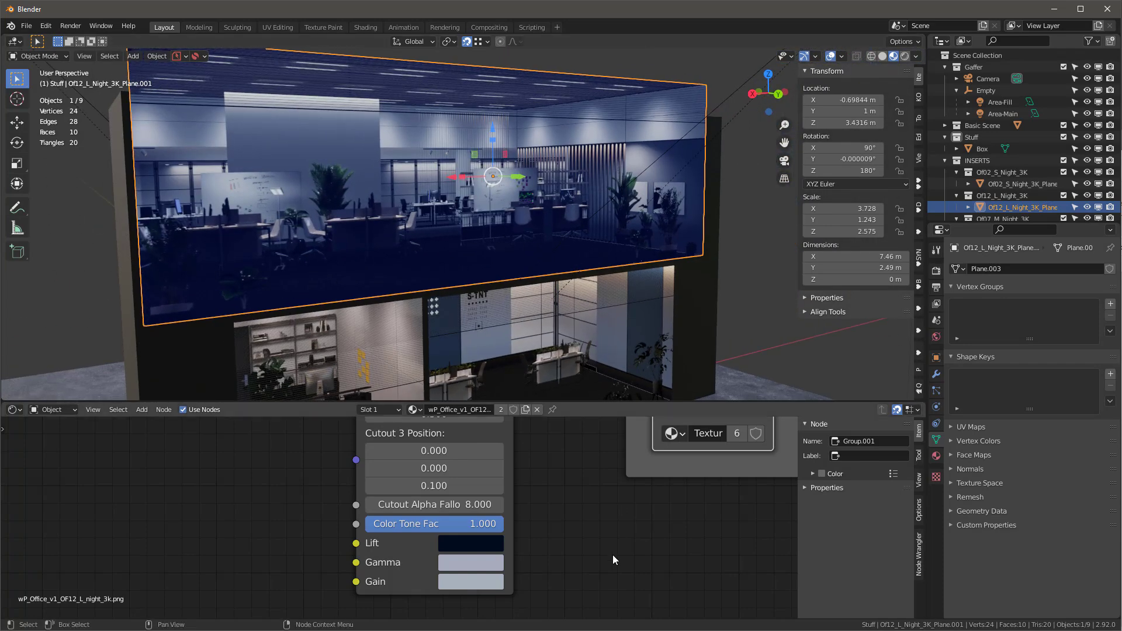
scroll(535, 512, down, 2)
Delete the Of12 insert plane and the Area-Main light.
middle_drag(556, 482, 527, 591)
key(Delete)
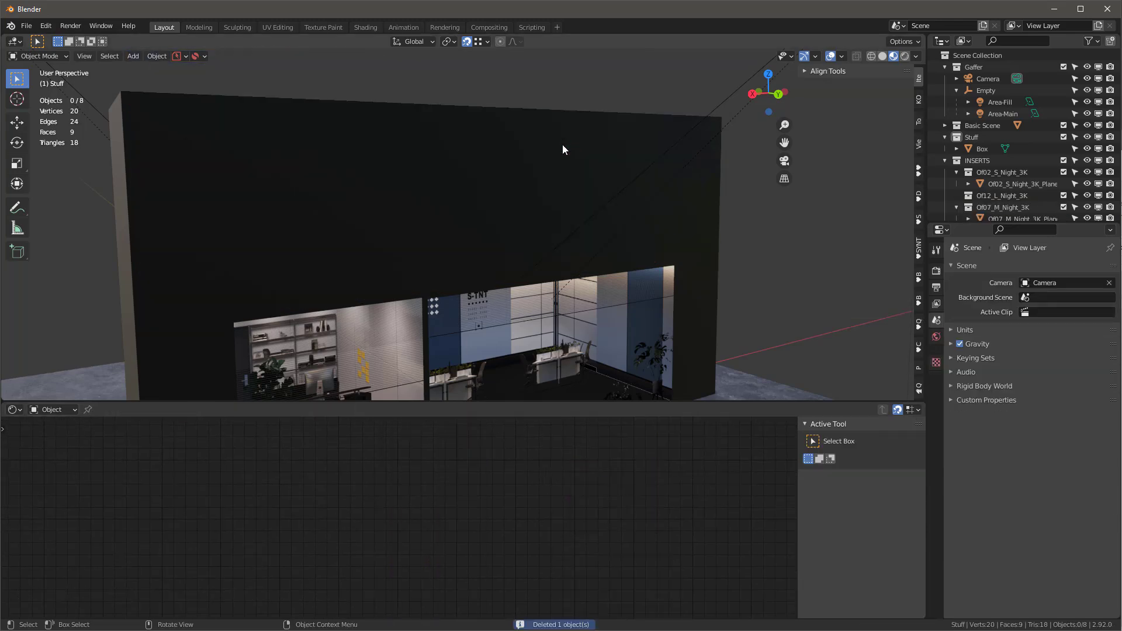
middle_drag(562, 157, 475, 194)
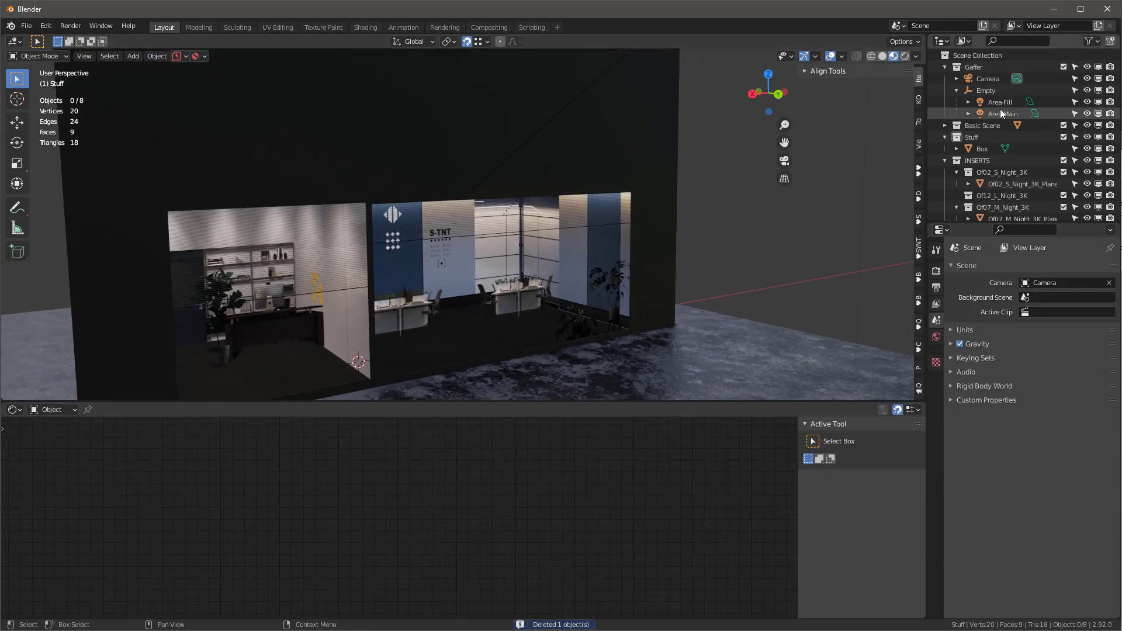
click(980, 102)
key(x)
click(579, 151)
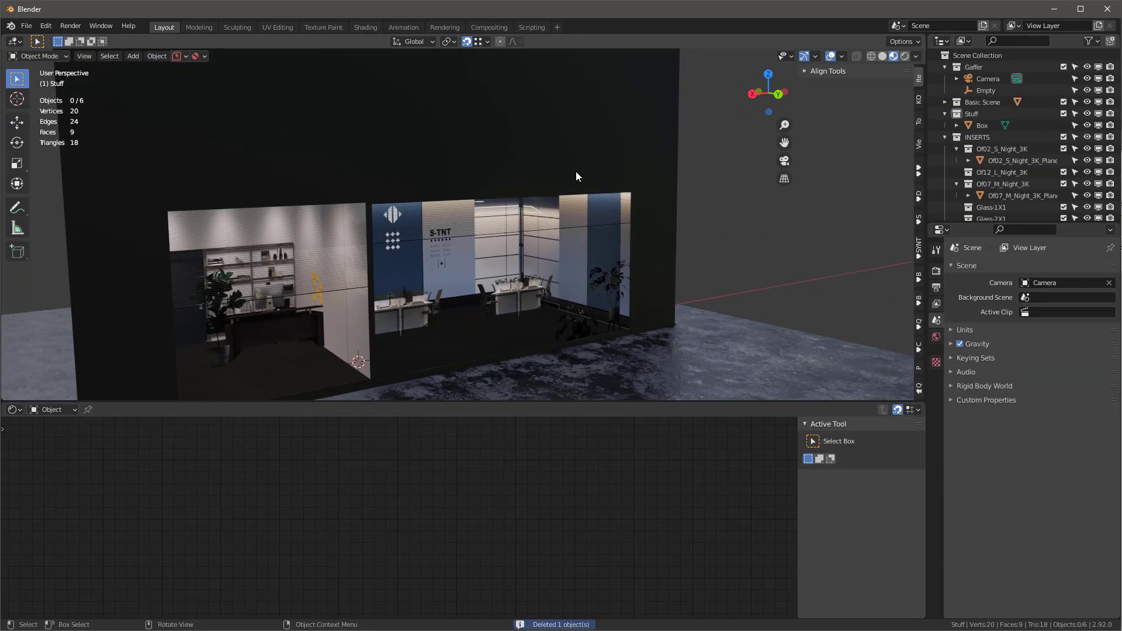
Switch viewport shading to scene lighting and unlink the World HDRI.
click(917, 56)
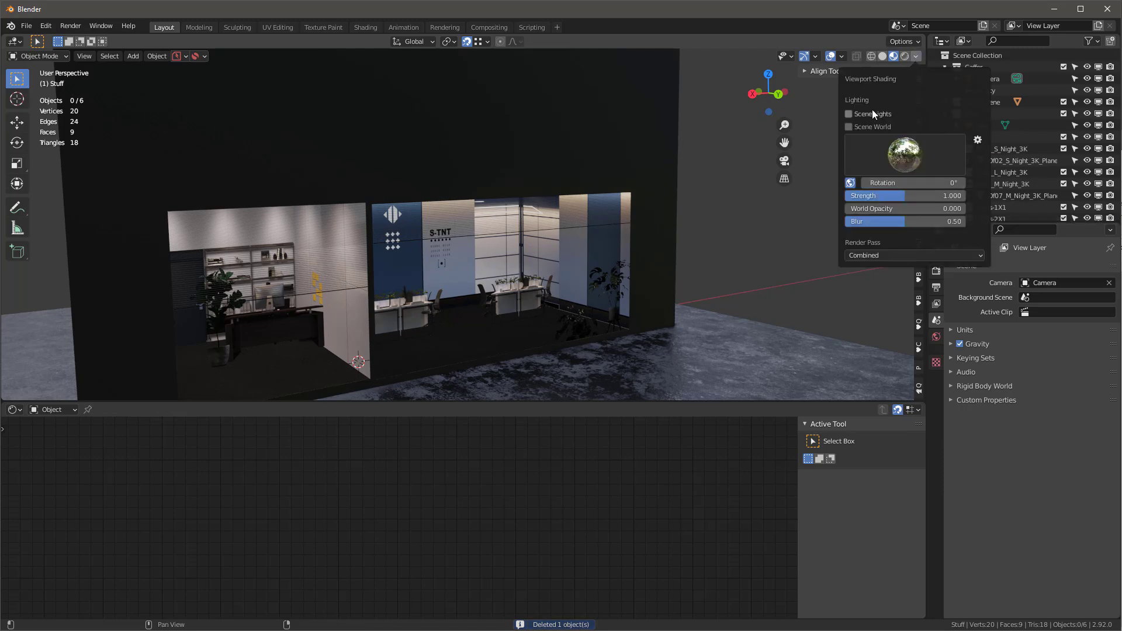
click(877, 126)
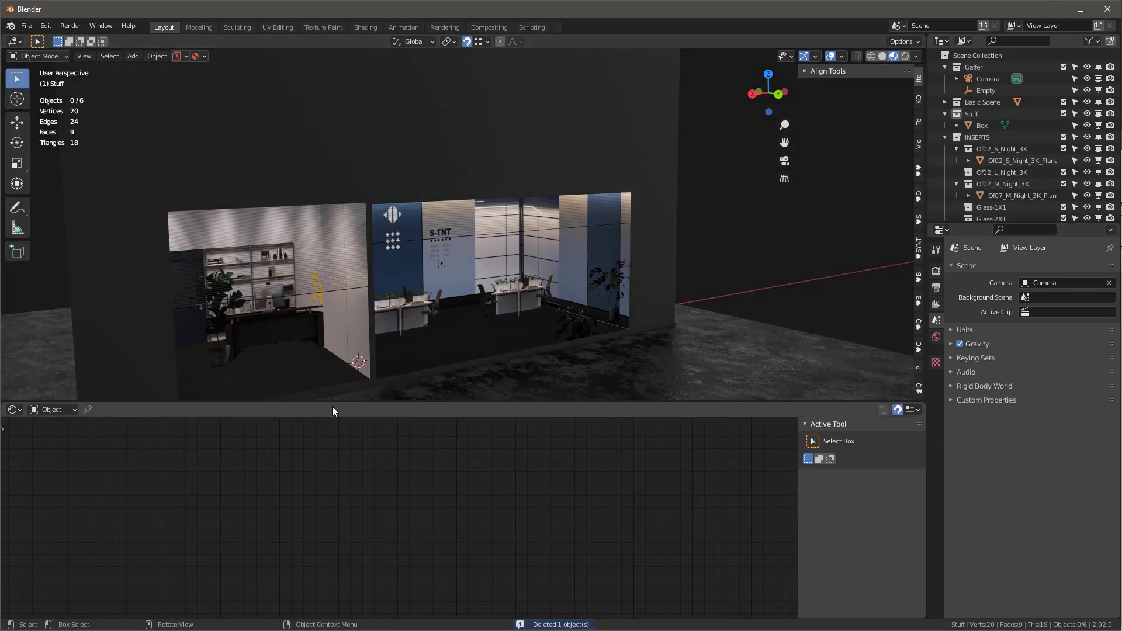
click(937, 337)
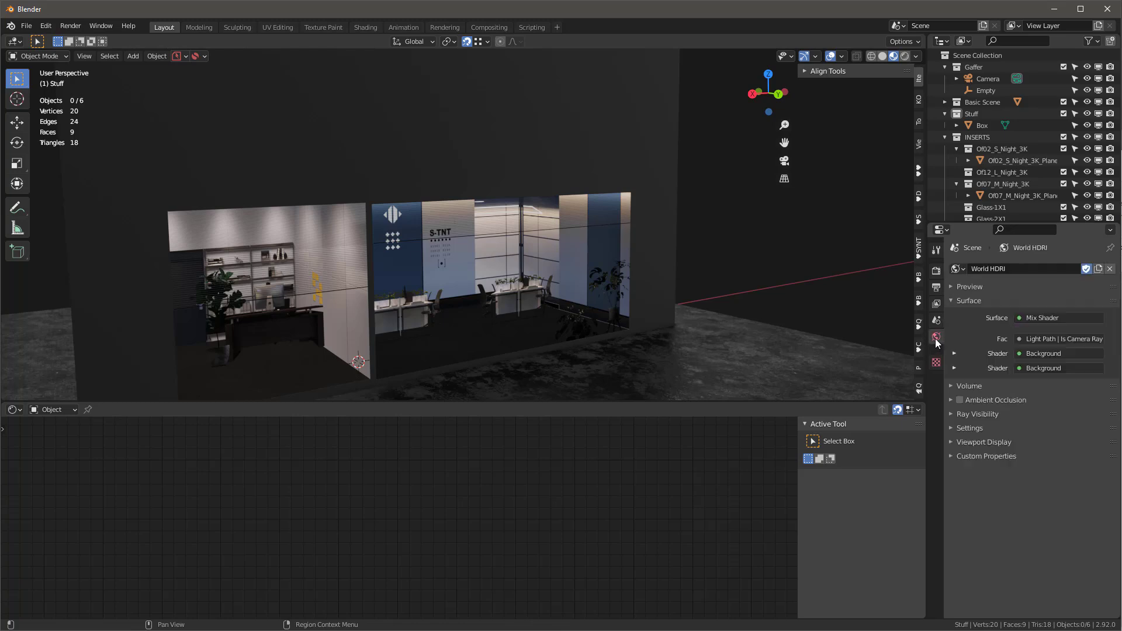
click(1110, 271)
middle_drag(686, 242, 637, 233)
Delete the Of02_S insert plane.
click(638, 233)
scroll(529, 502, down, 2)
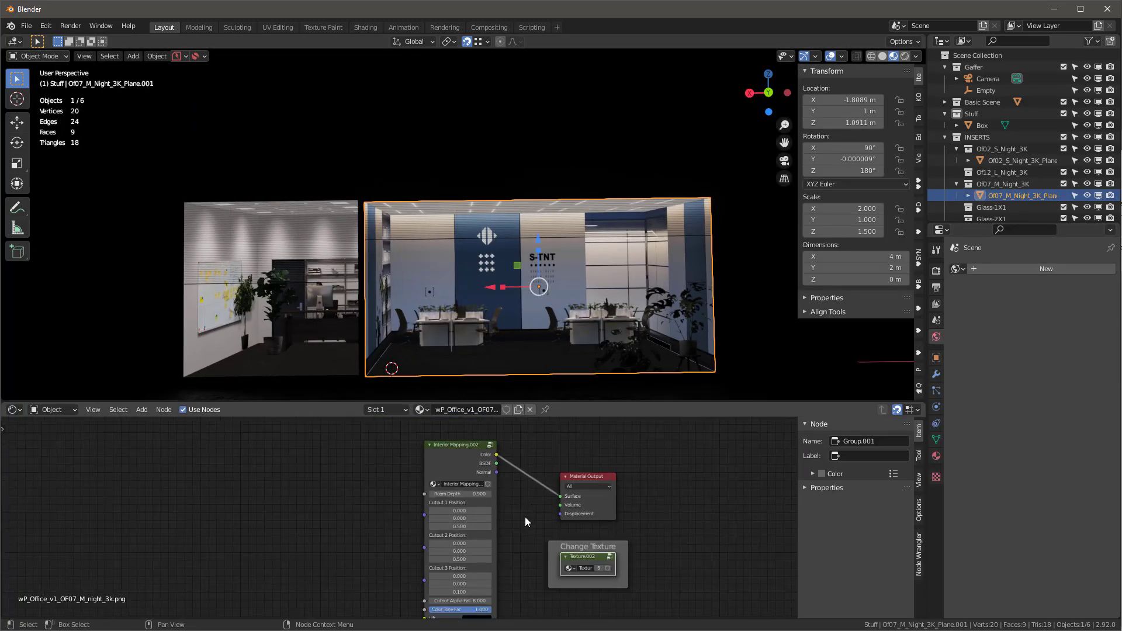
middle_drag(335, 320, 381, 294)
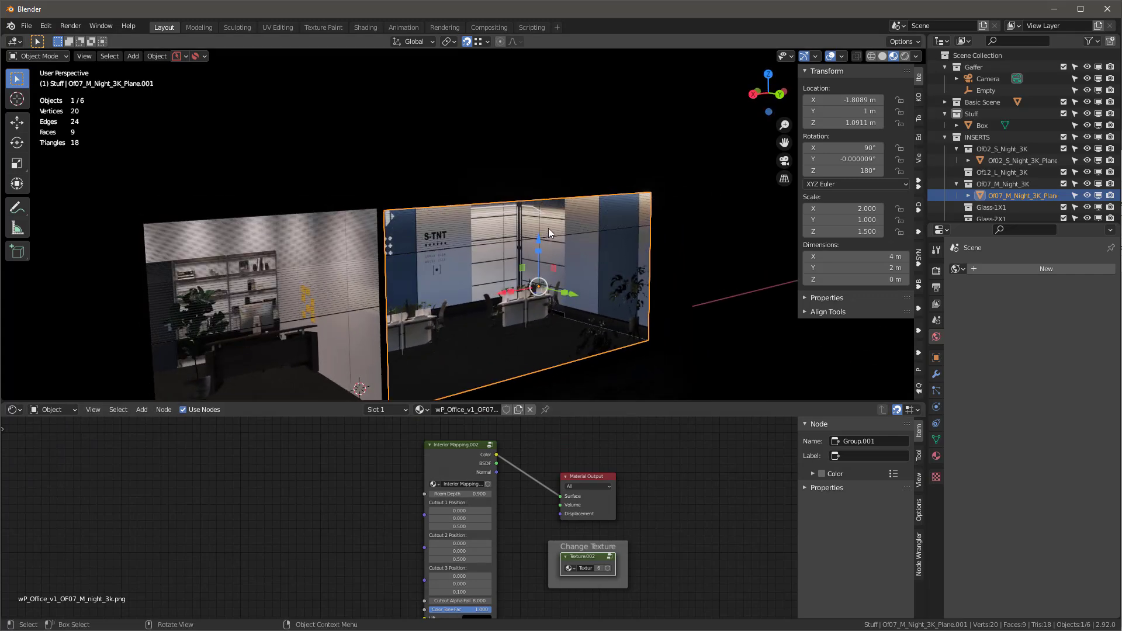
shift+middle_drag(545, 232, 319, 250)
key(x)
click(297, 244)
Duplicate the Of07_M office plane along X and make its material single-user.
middle_drag(483, 229, 246, 197)
click(273, 251)
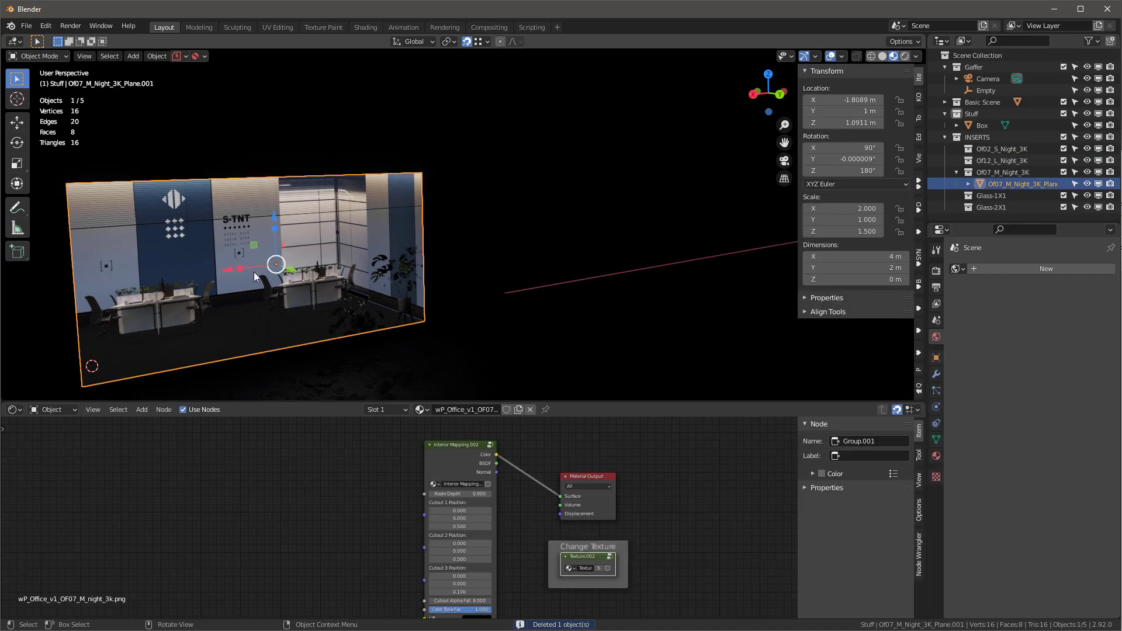
key(shift+d)
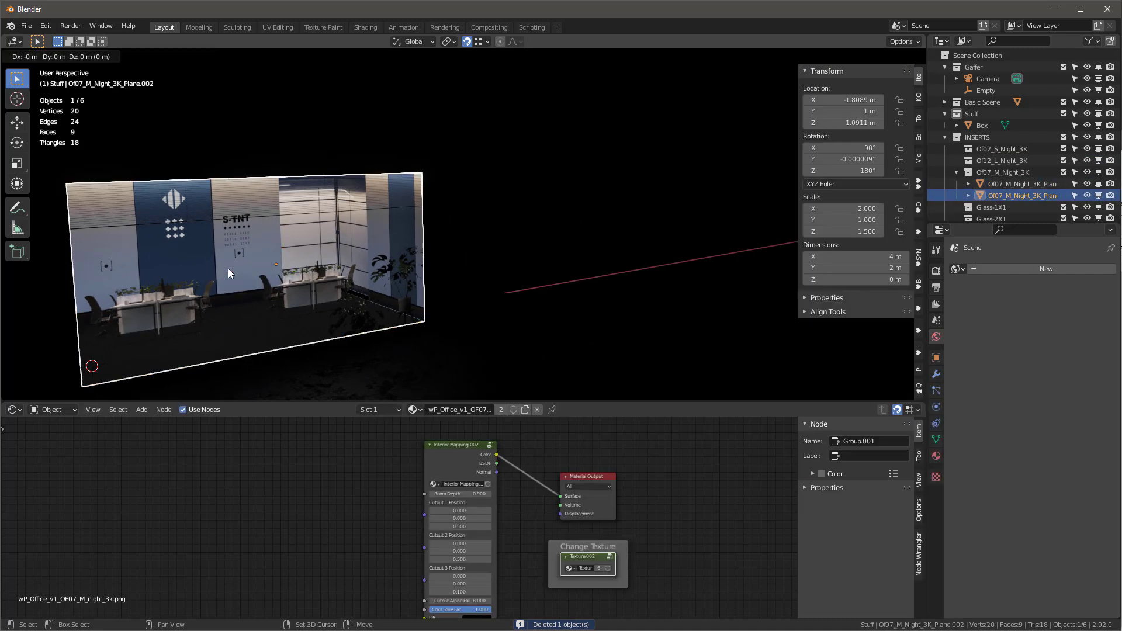
key(x)
click(496, 222)
middle_drag(495, 223, 419, 219)
click(526, 410)
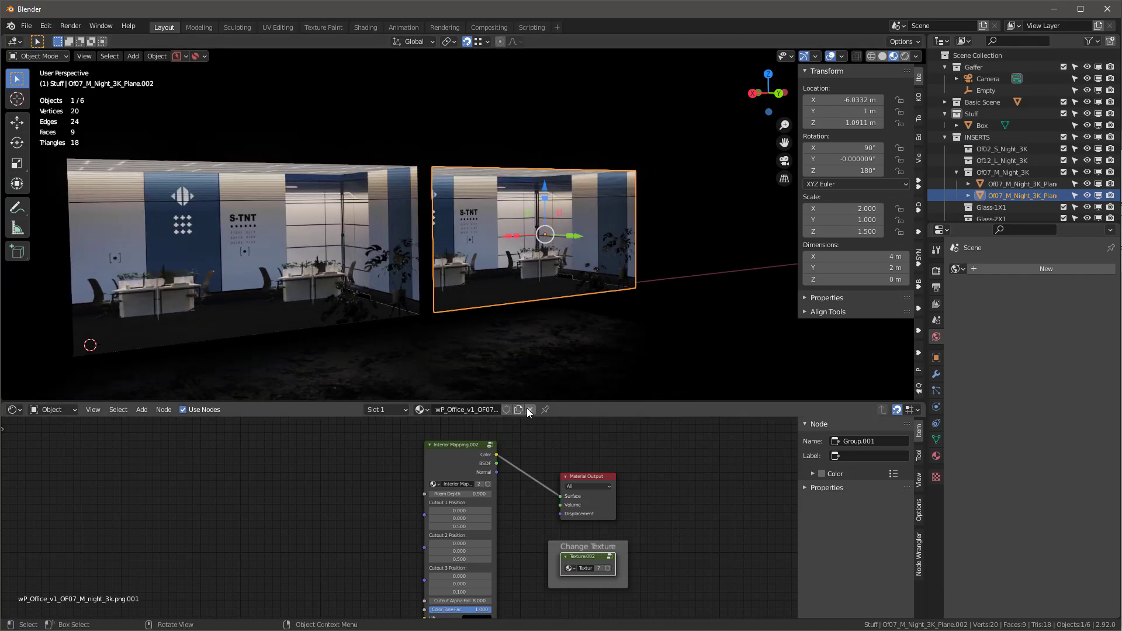
Connect the copy's BSDF output to the Material Output Surface input.
scroll(625, 200, up, 2)
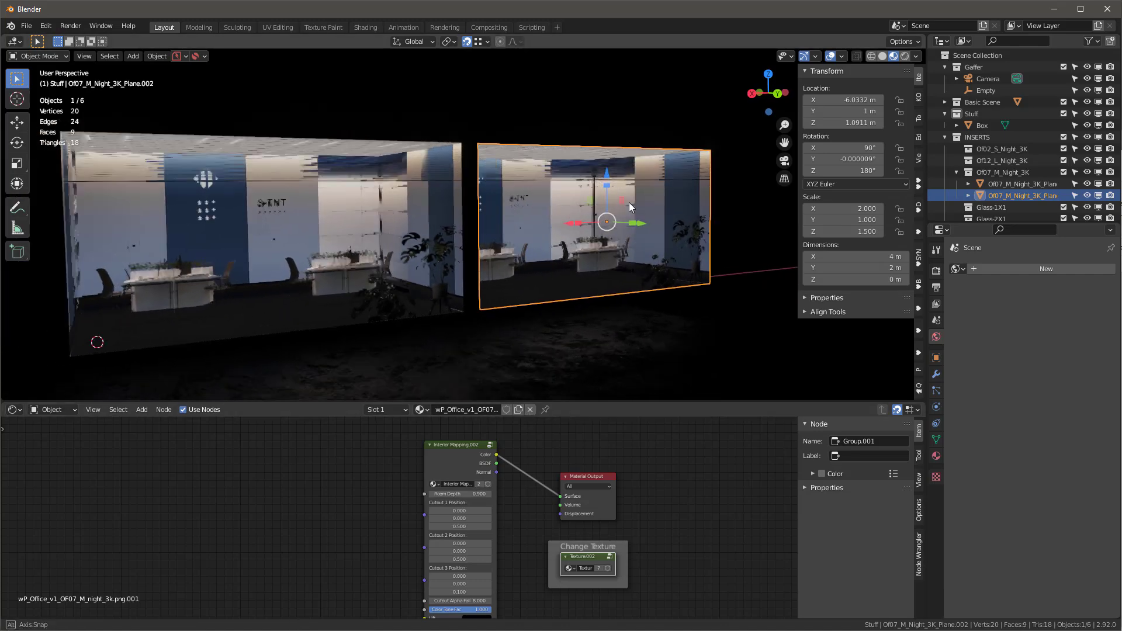
shift+middle_drag(626, 202, 636, 206)
scroll(503, 447, up, 2)
middle_drag(503, 447, 421, 520)
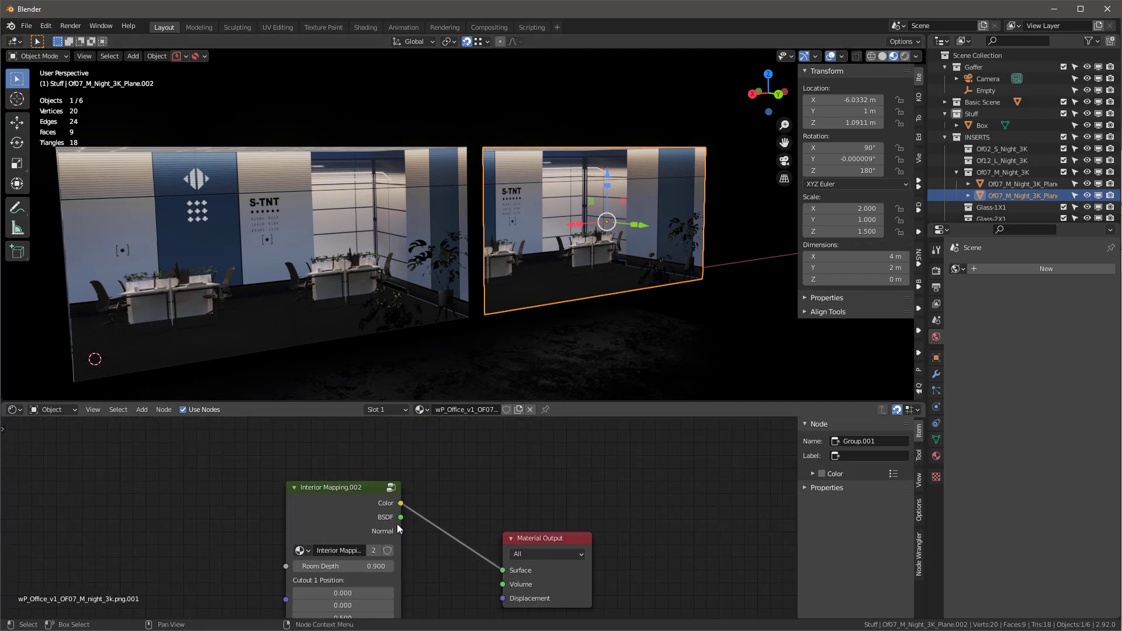
drag(400, 517, 420, 538)
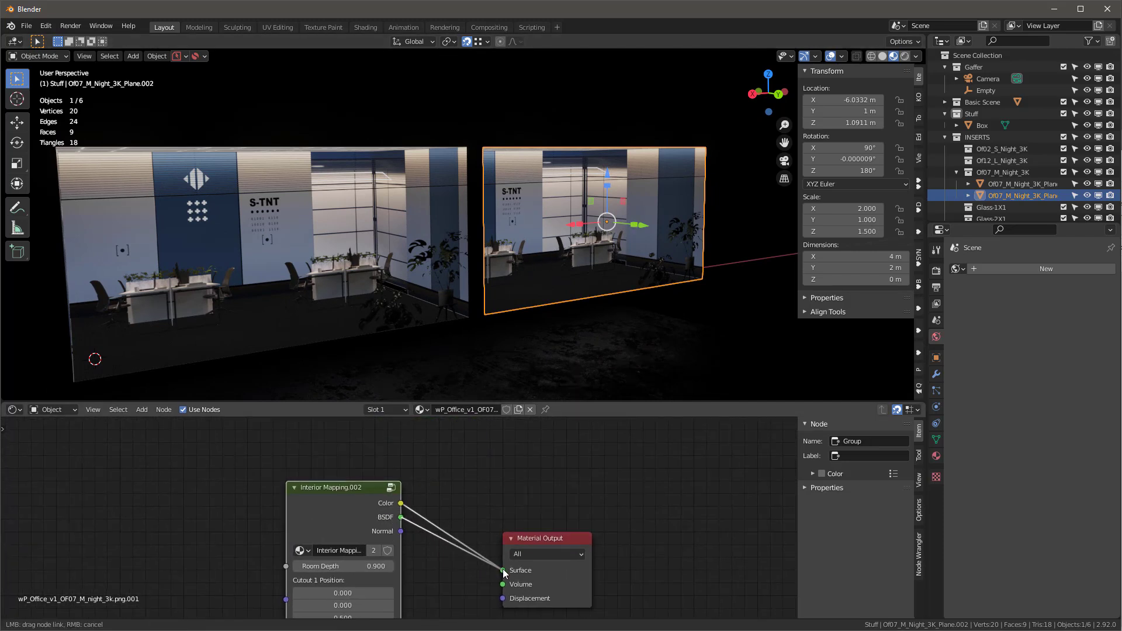
drag(504, 573, 504, 571)
middle_drag(578, 192, 467, 206)
Add a Sun light via Shift+A and show its Light properties.
key(shift+a)
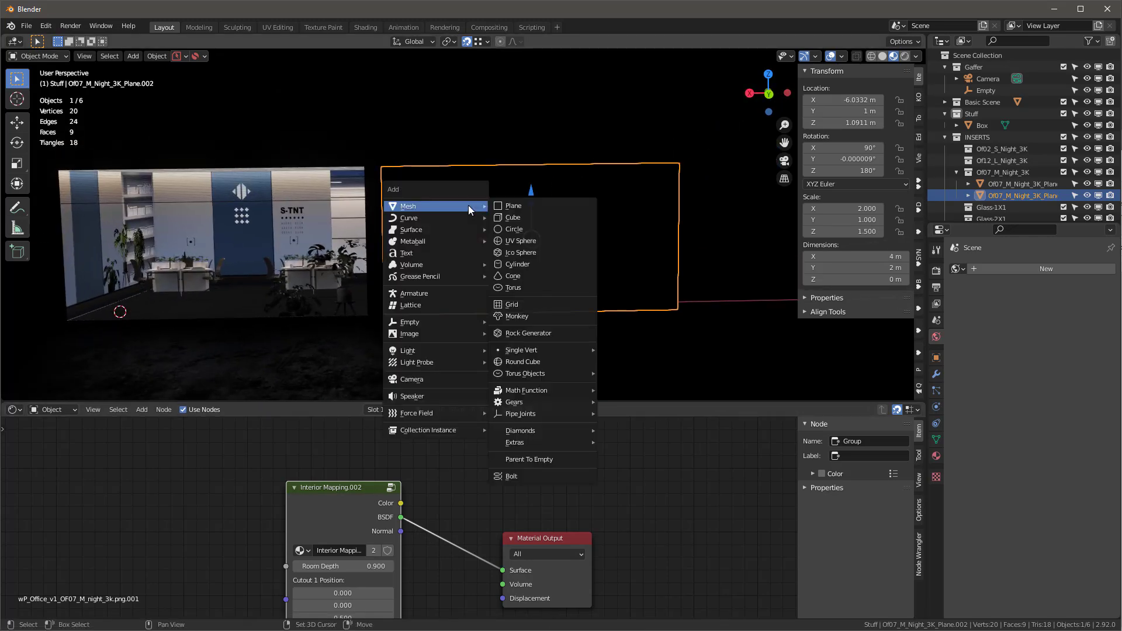
mouse_move(425, 349)
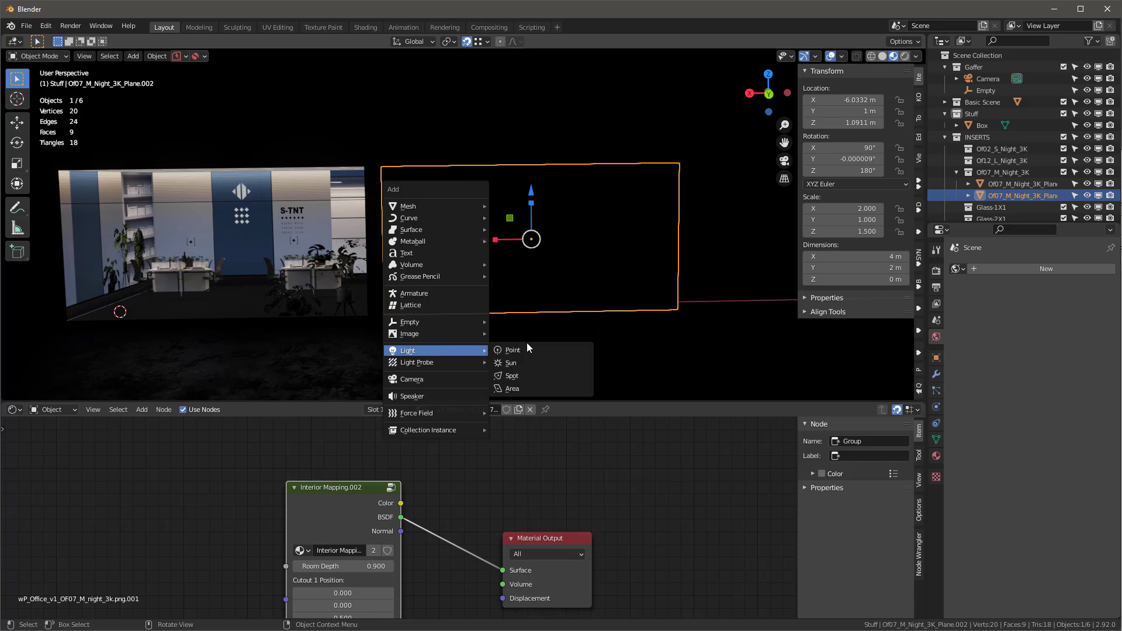
click(549, 364)
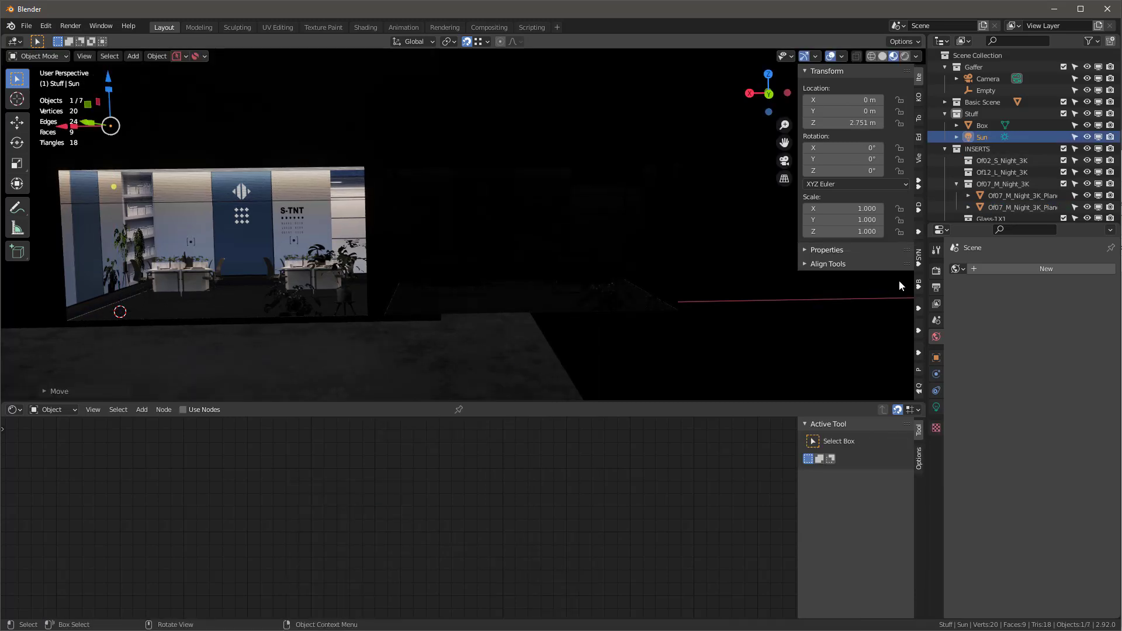
click(936, 407)
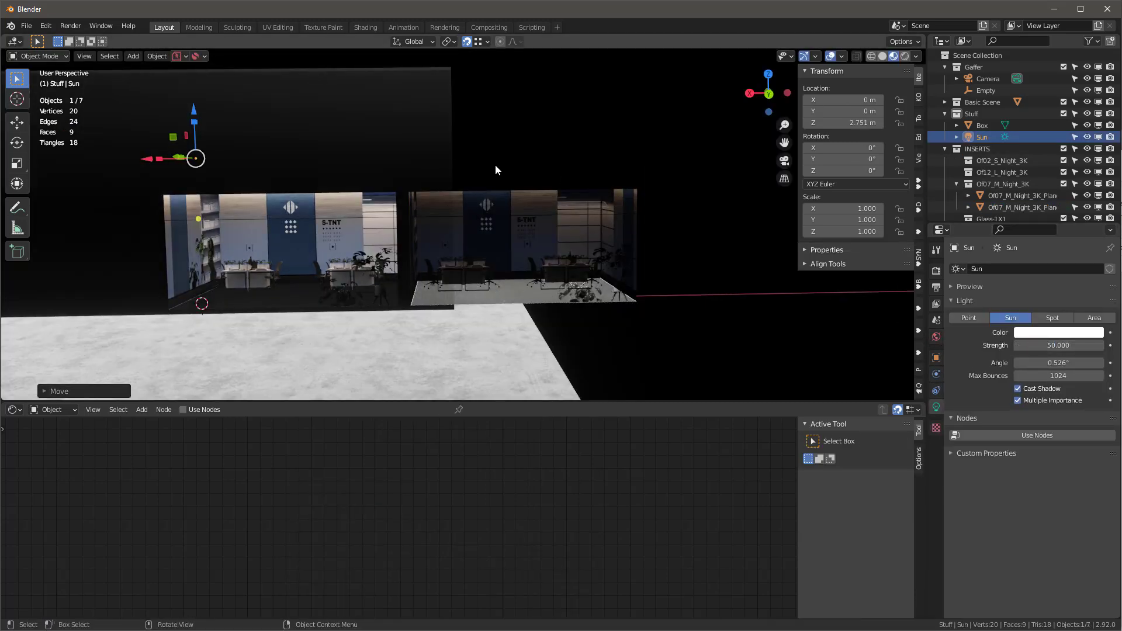
middle_drag(495, 169, 429, 170)
middle_drag(501, 165, 454, 168)
Rotate the sun to roughly 53.8°, 47°, -71.7° across the scene.
key(r)
key(r)
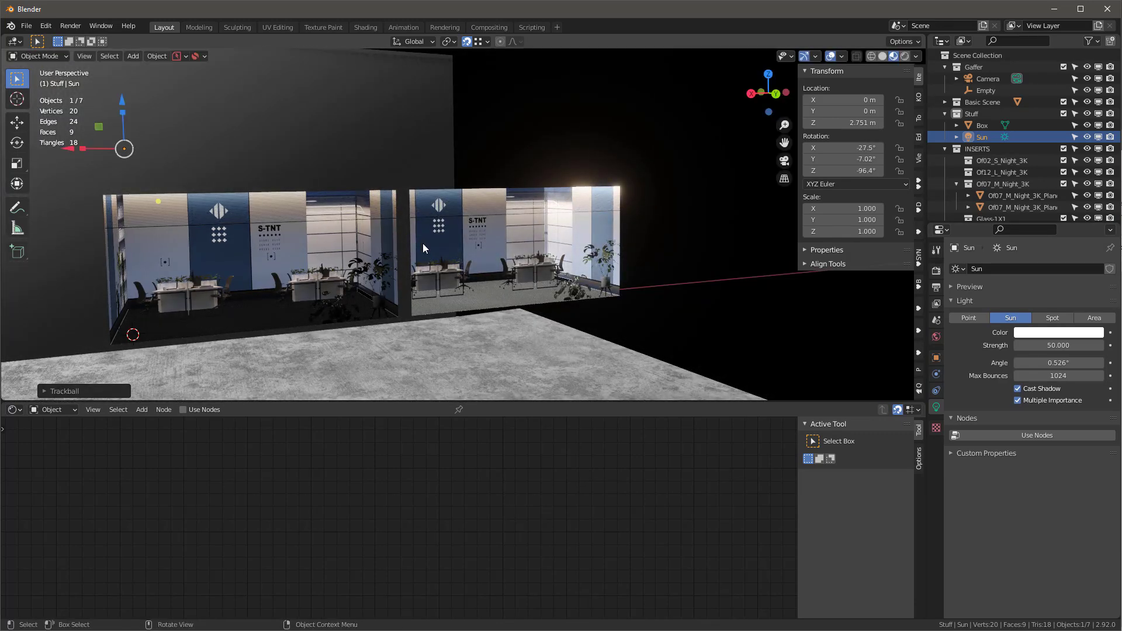
middle_drag(501, 240, 542, 267)
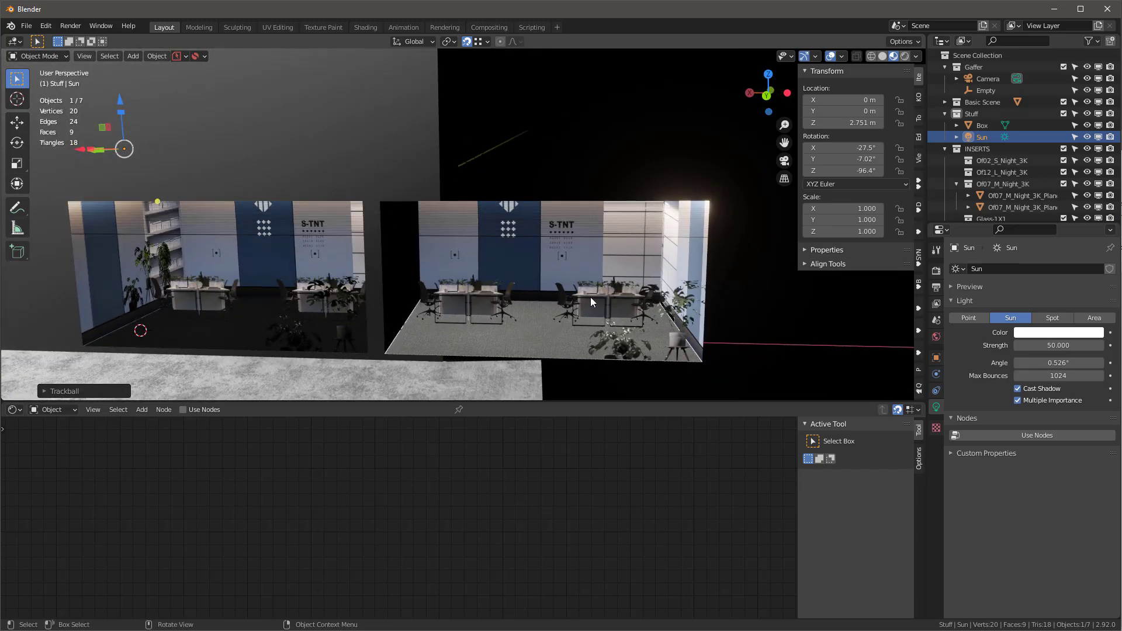
middle_drag(591, 295, 553, 215)
scroll(552, 214, up, 2)
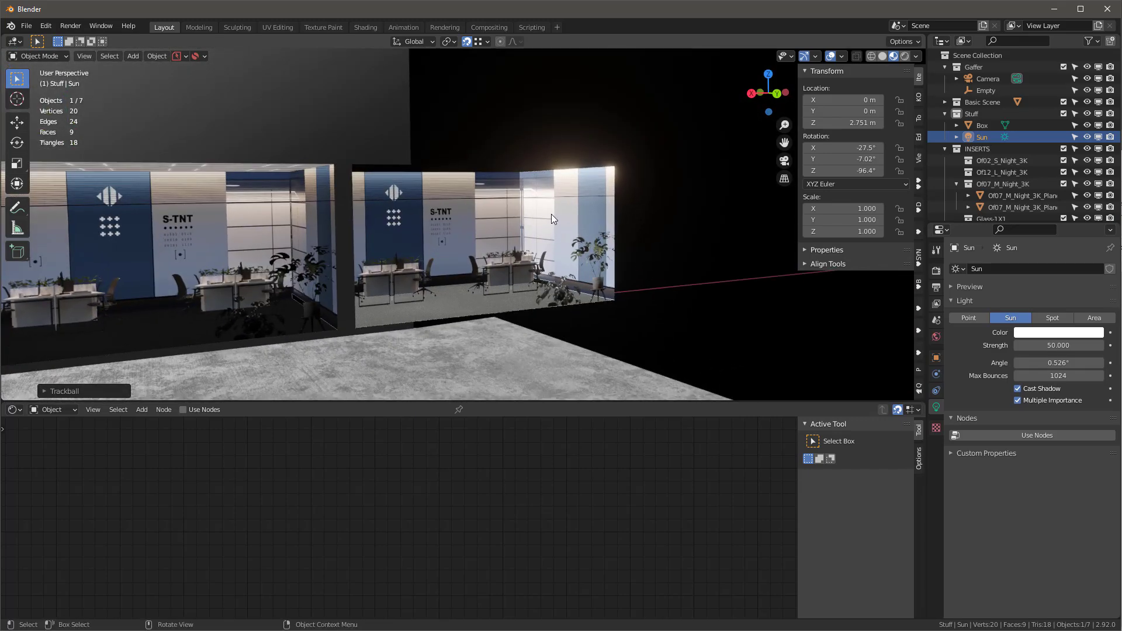
key(r)
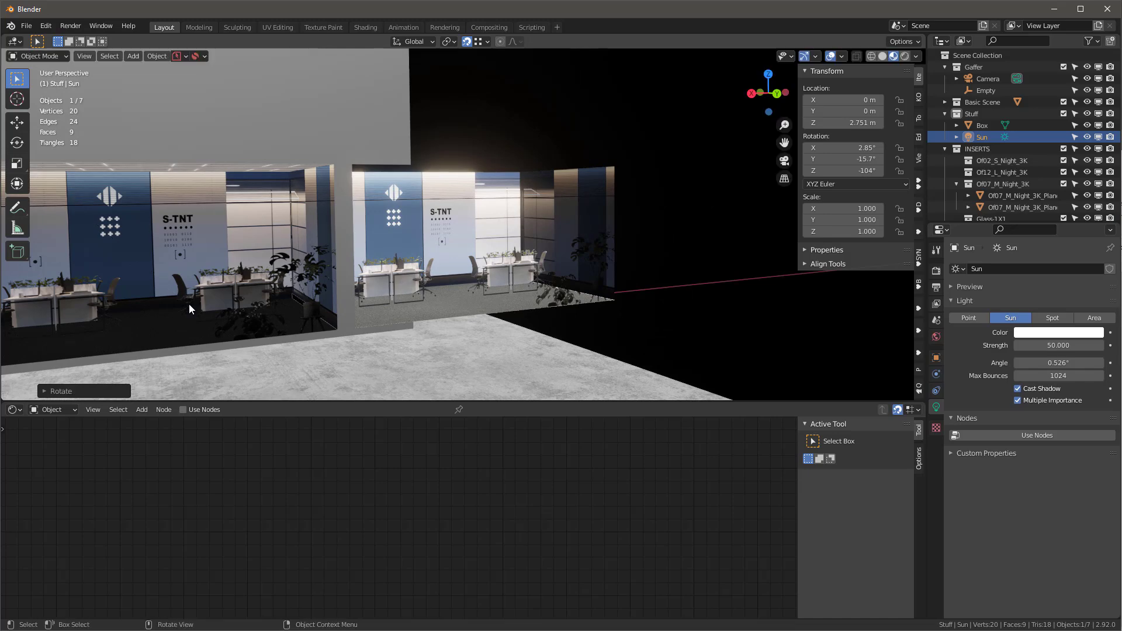
middle_drag(207, 310, 290, 161)
drag(290, 161, 283, 220)
middle_drag(283, 220, 639, 222)
Re-aim the sun to rotation 180°, -0.153°, 146° over the office inserts.
key(r)
key(r)
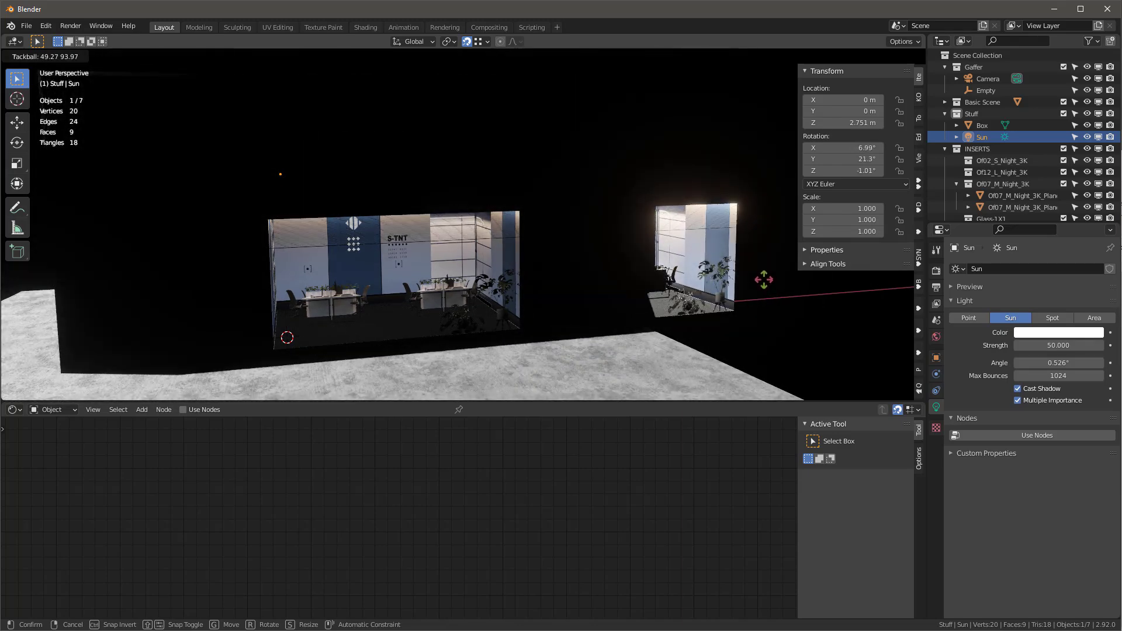
click(618, 325)
key(r)
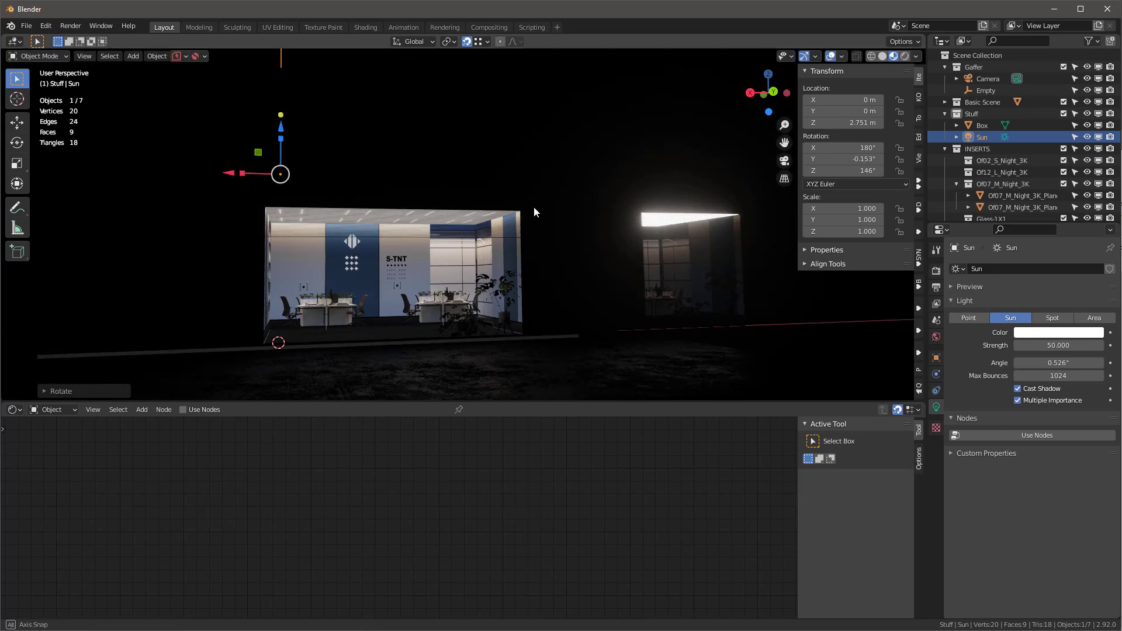
middle_drag(532, 208, 452, 215)
middle_drag(560, 202, 657, 232)
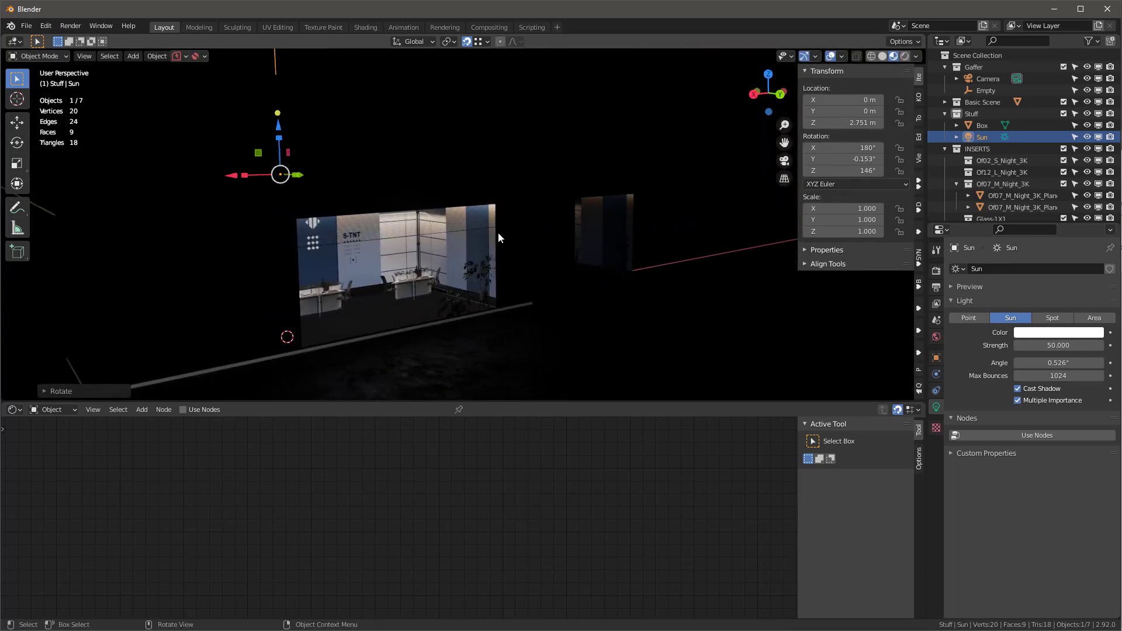
scroll(508, 226, up, 3)
middle_drag(517, 225, 541, 213)
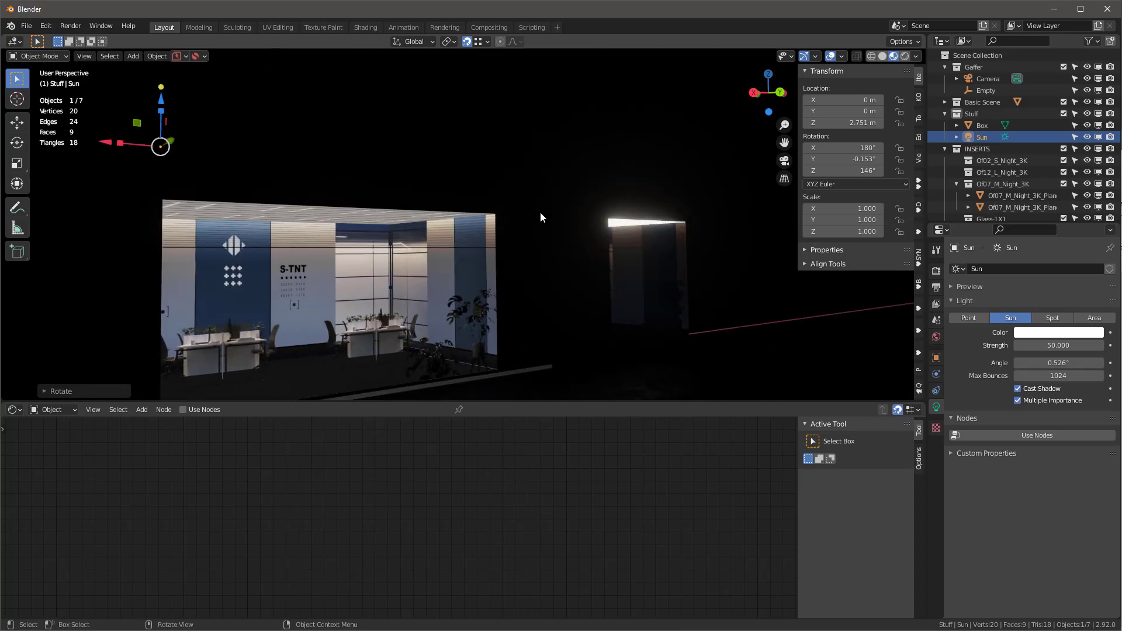